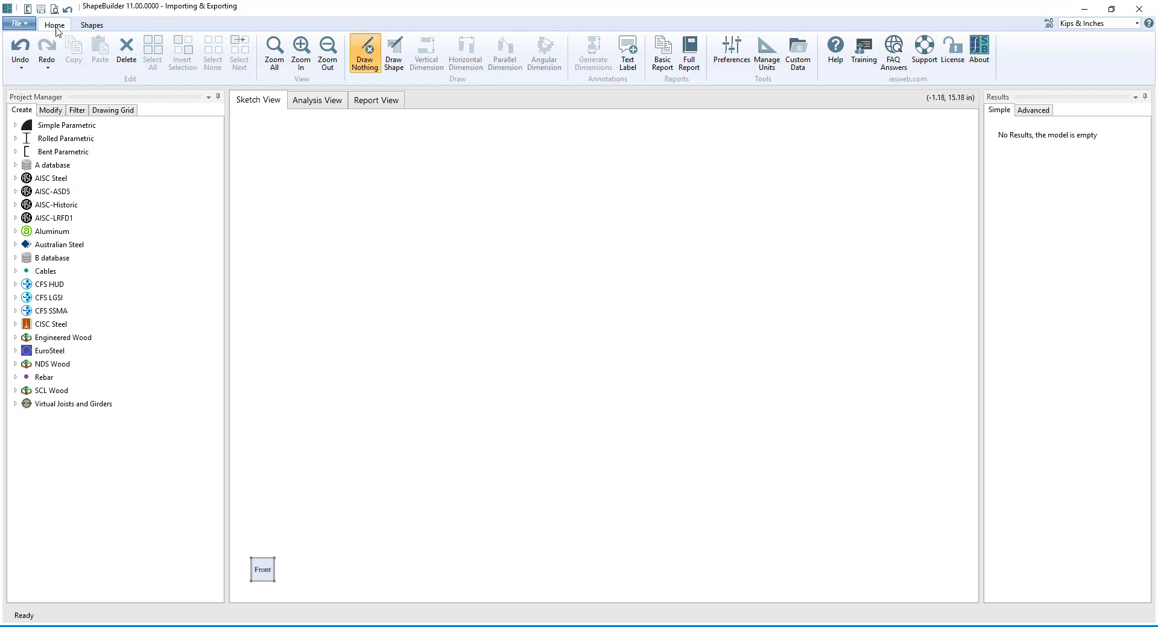
- Import Flange.dxf as a solid shape, accepting the default DXF import options
click(19, 23)
mouse_move(54, 124)
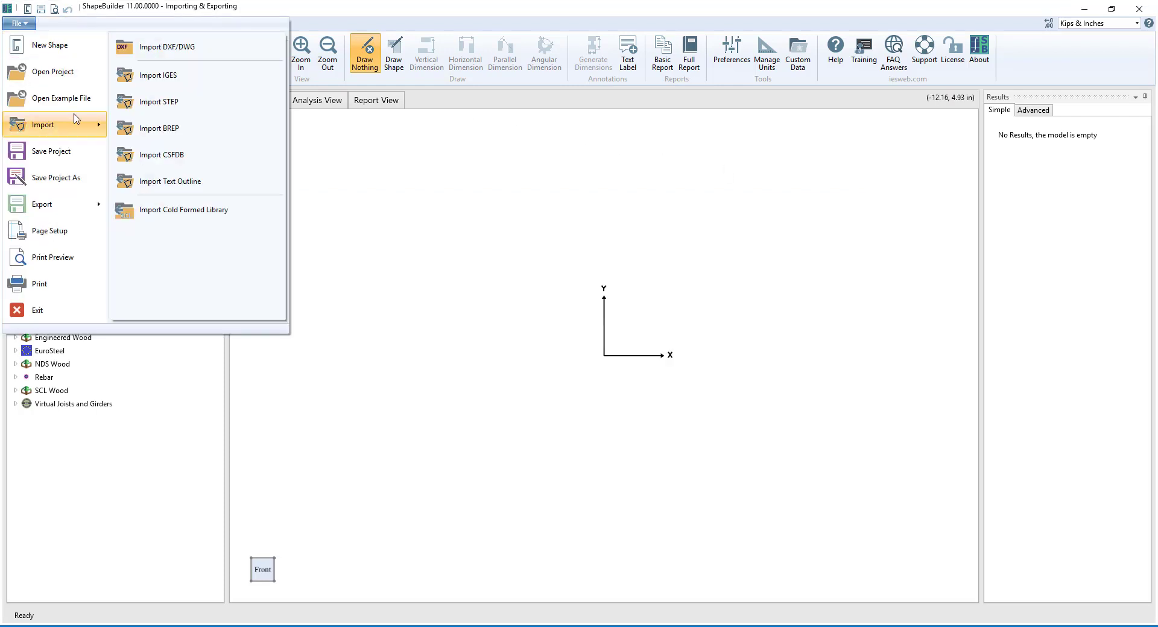
click(181, 49)
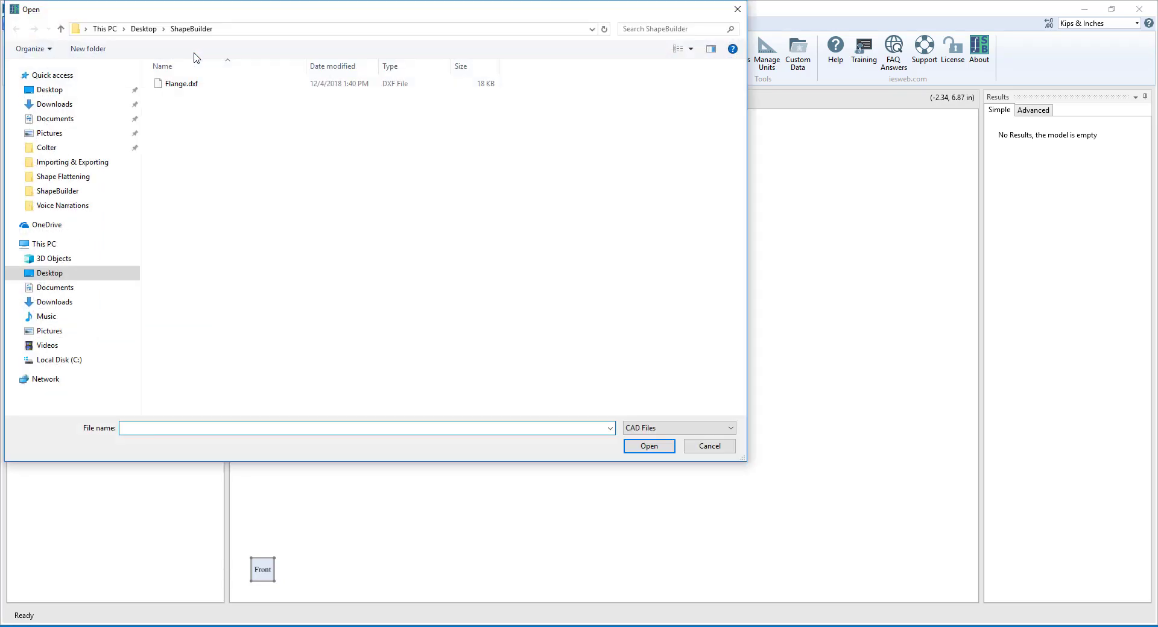
click(192, 84)
click(651, 447)
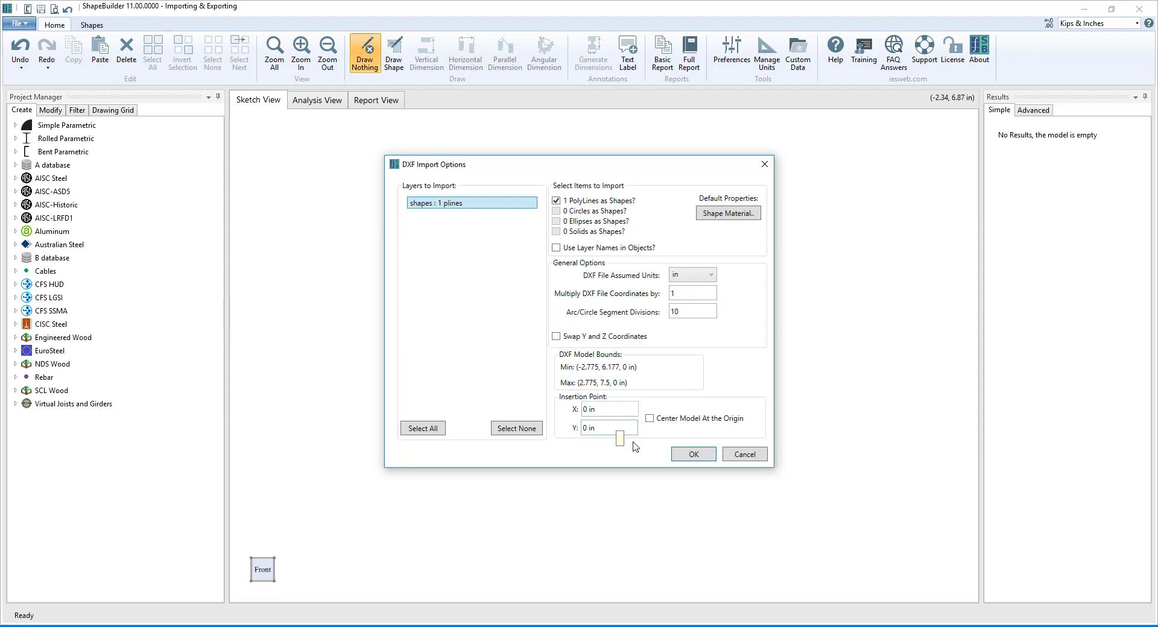
click(689, 454)
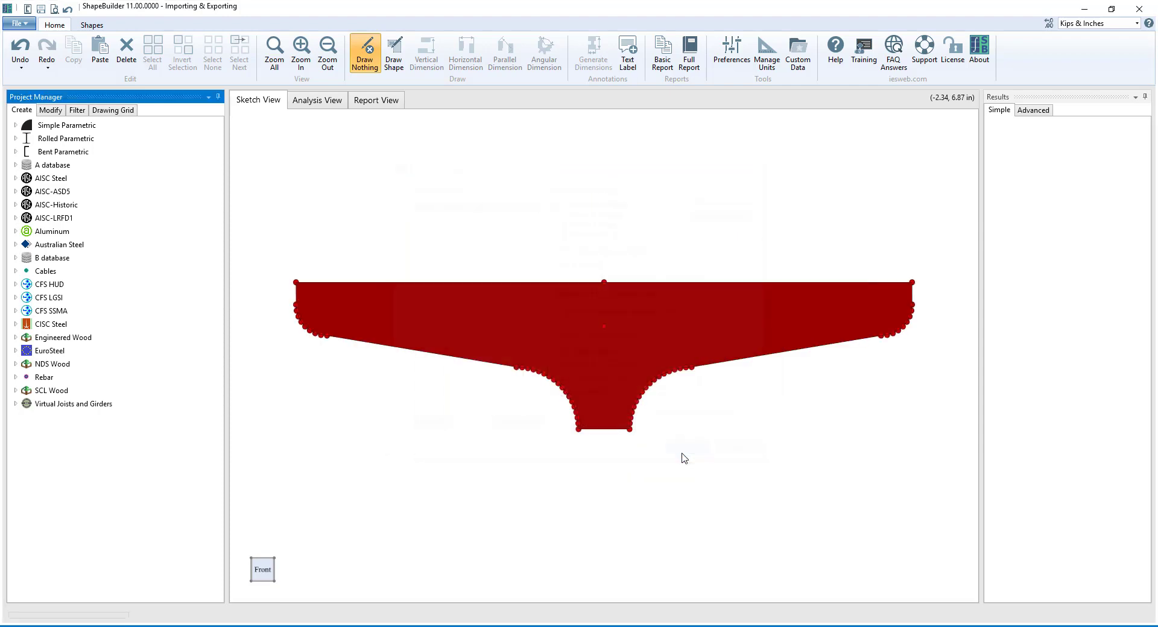
- Duplicate the imported flange and flip the copy upside down
click(671, 345)
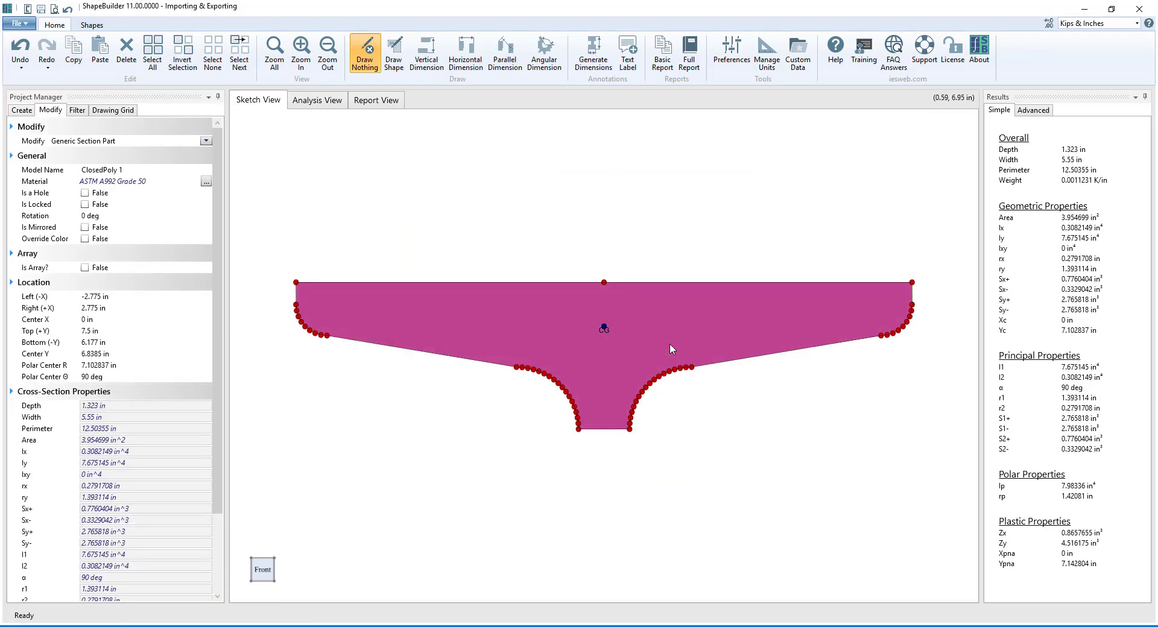
click(74, 53)
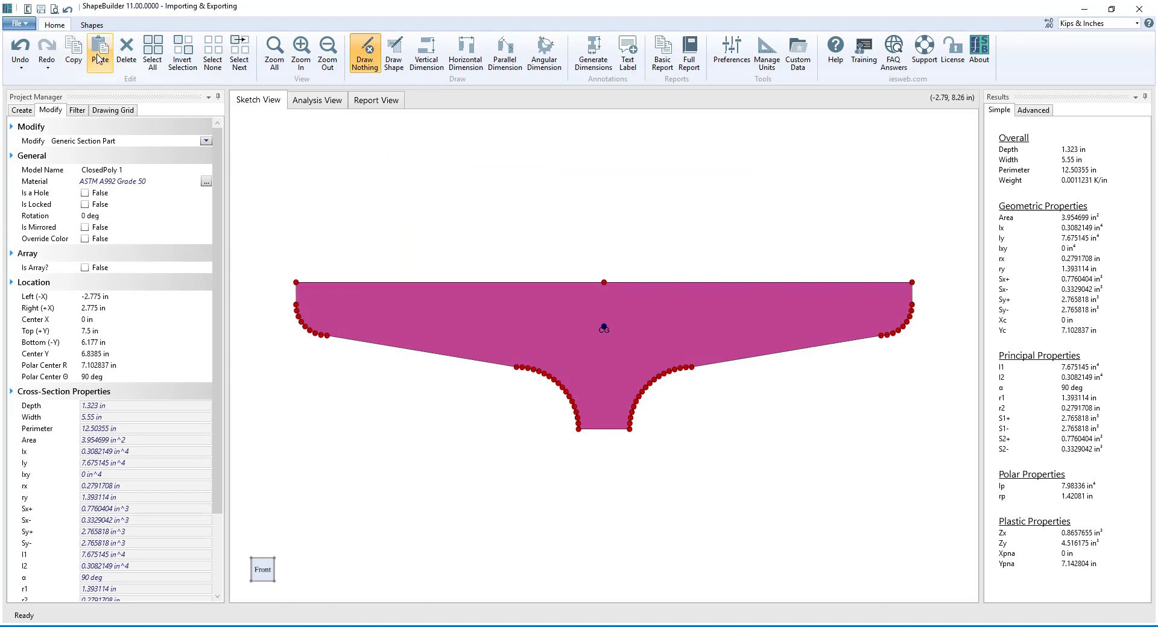
click(100, 53)
click(722, 399)
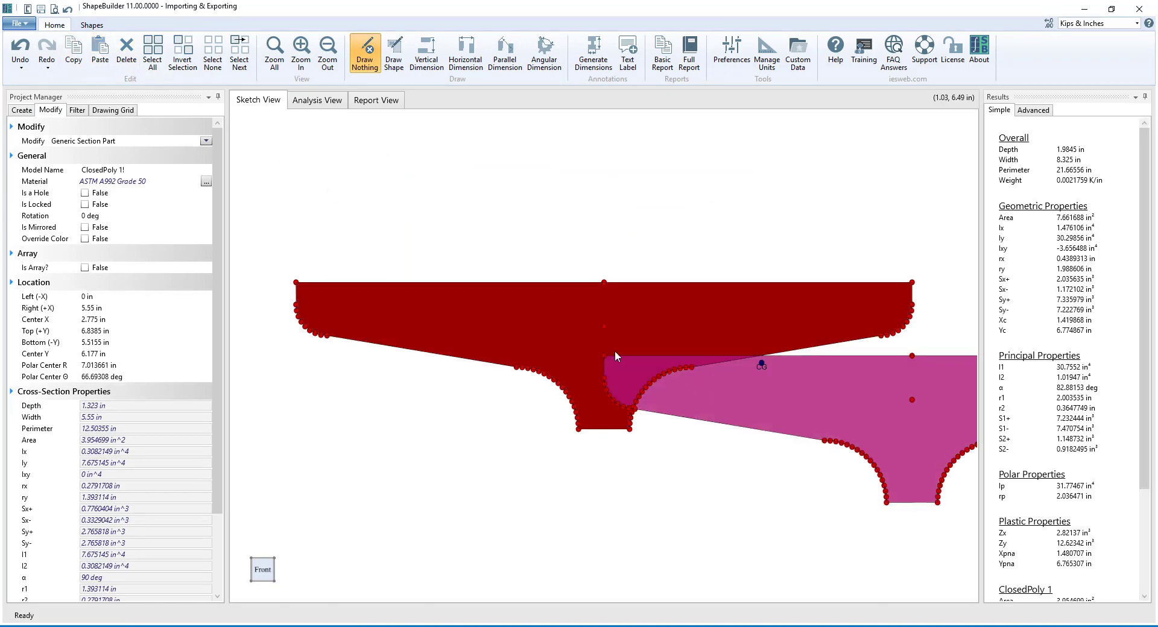
click(91, 25)
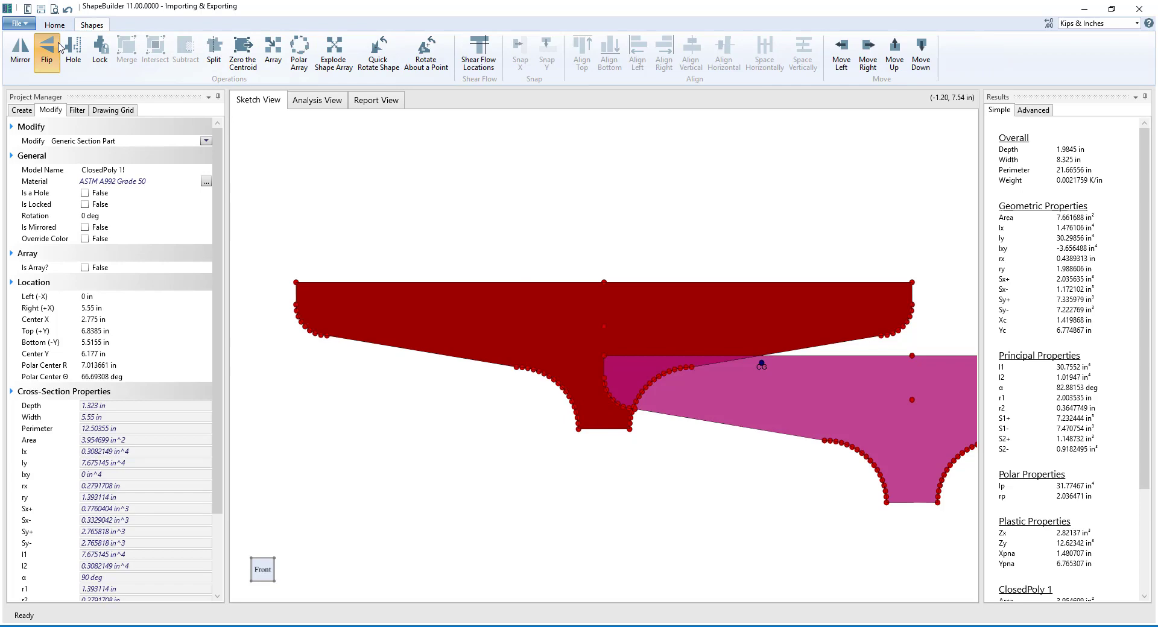
click(46, 51)
- Position the flipped copy at centre X 0 and bottom -7.5 in, then fit both flanges in view
click(120, 320)
text(0)
key(Tab)
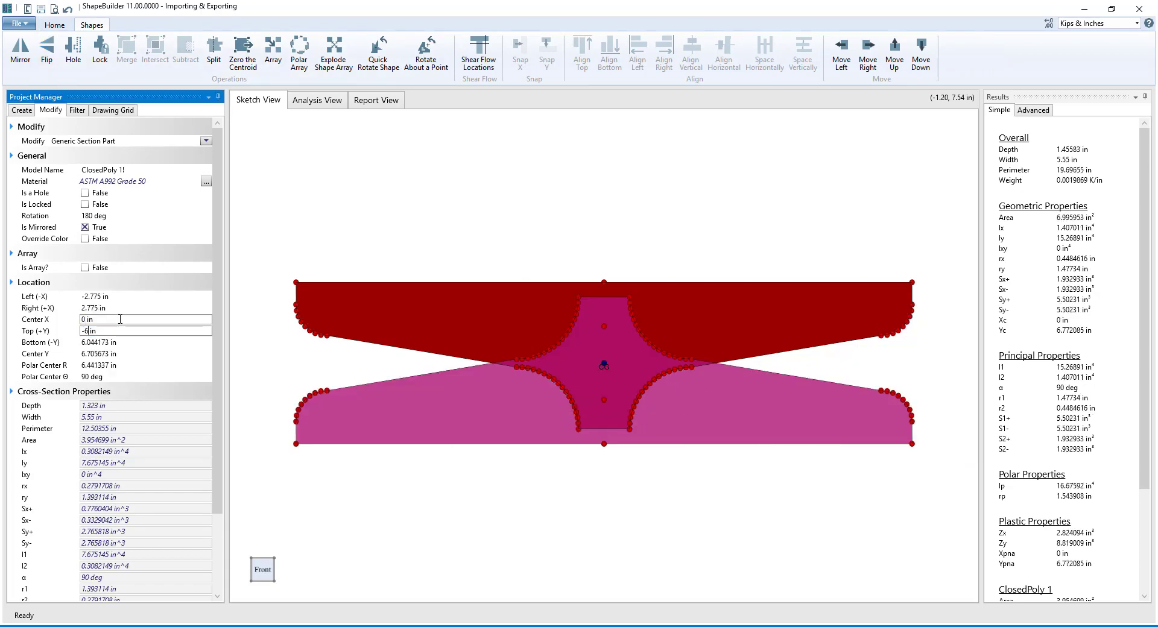
key(Tab)
text(-7.5)
key(Return)
click(55, 26)
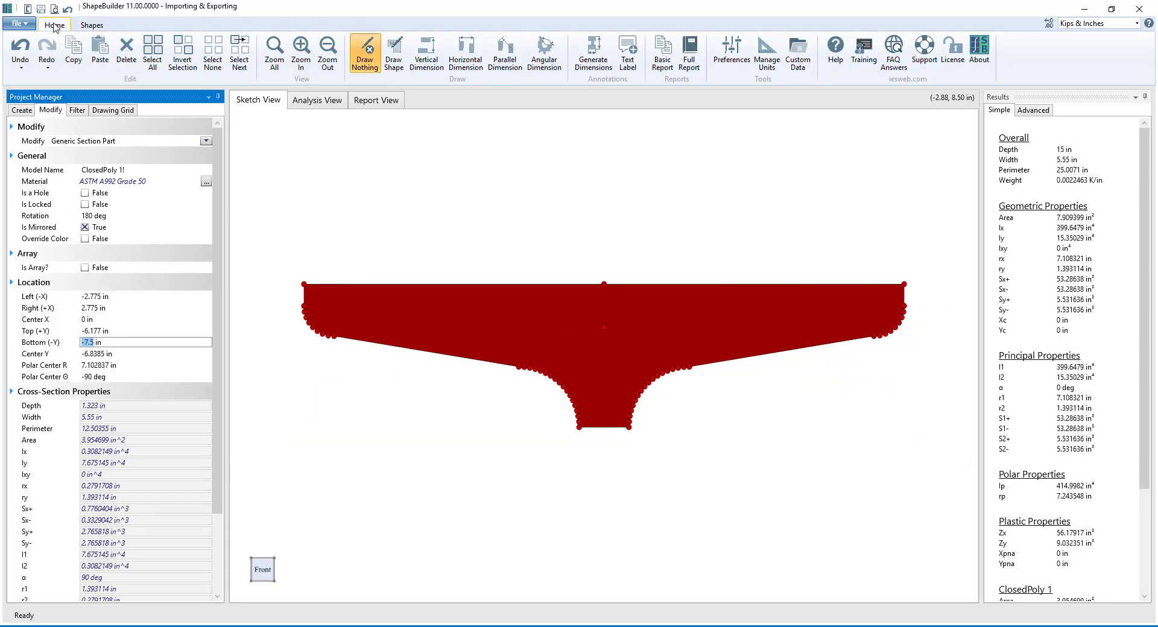
click(275, 53)
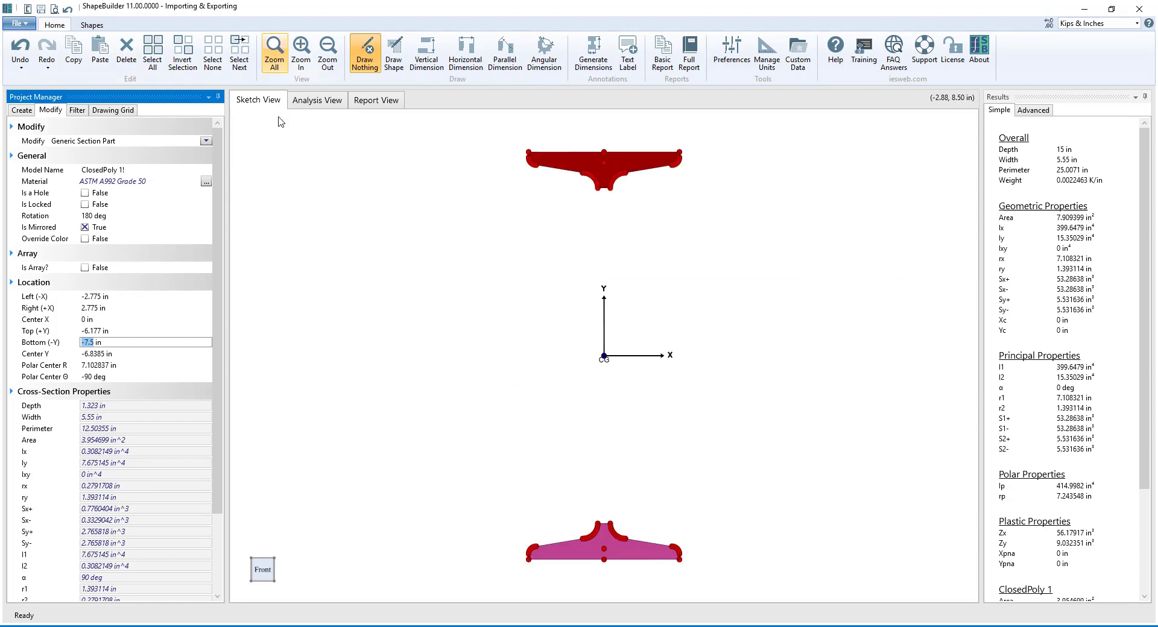
click(276, 156)
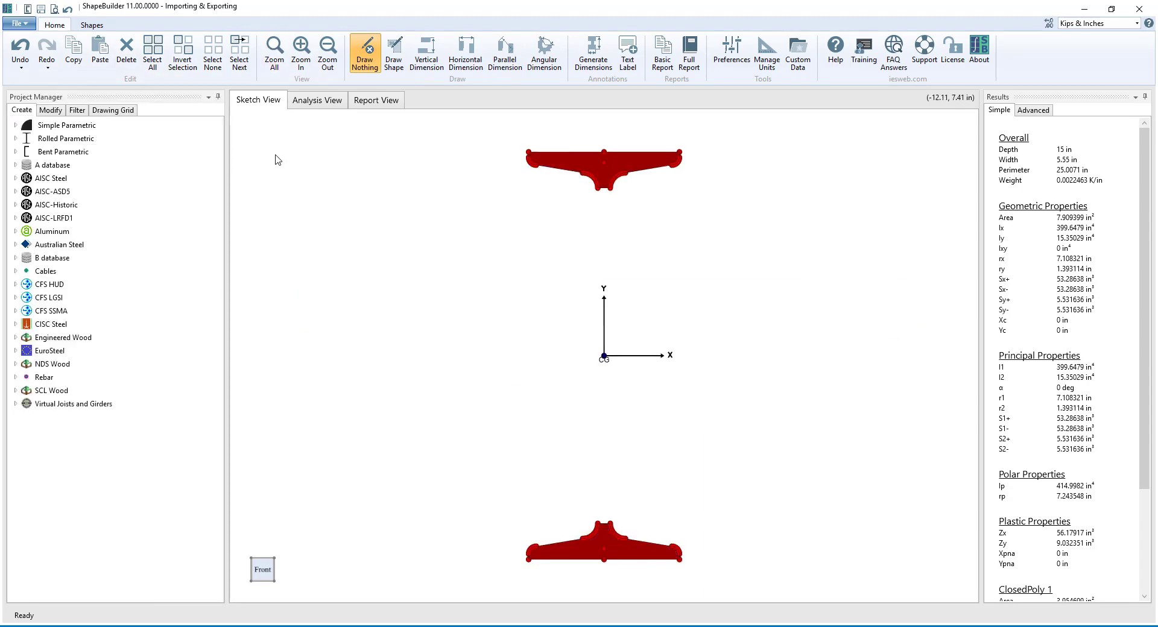
- Check the Web coordinate notes, then import Web as a text outline joining the flanges
key(alt+Tab)
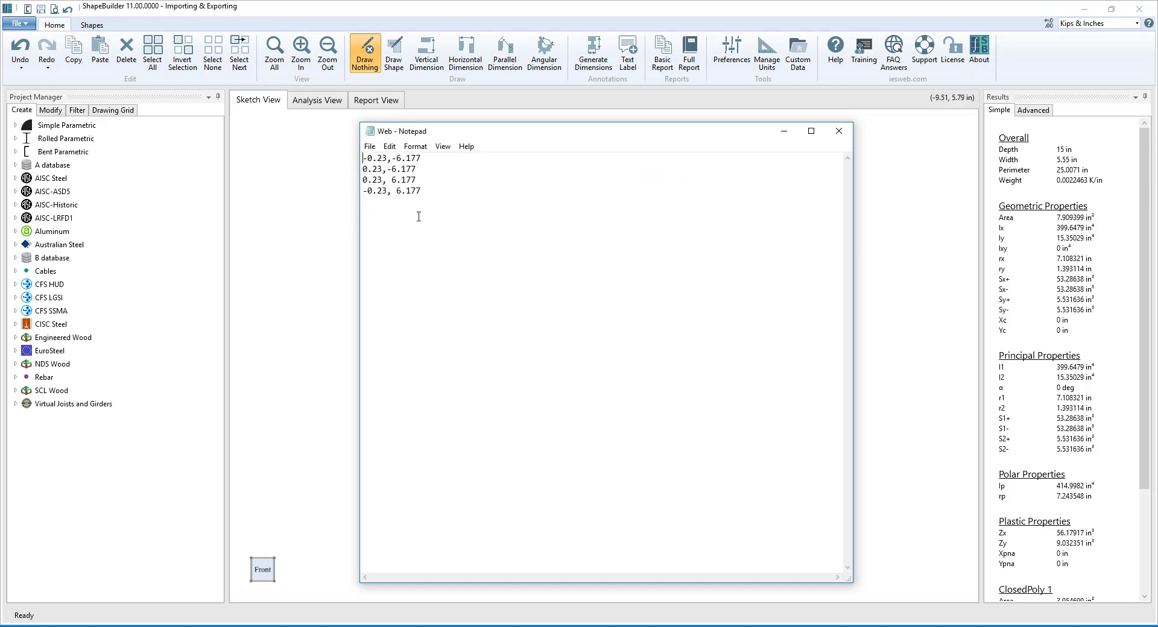
click(838, 130)
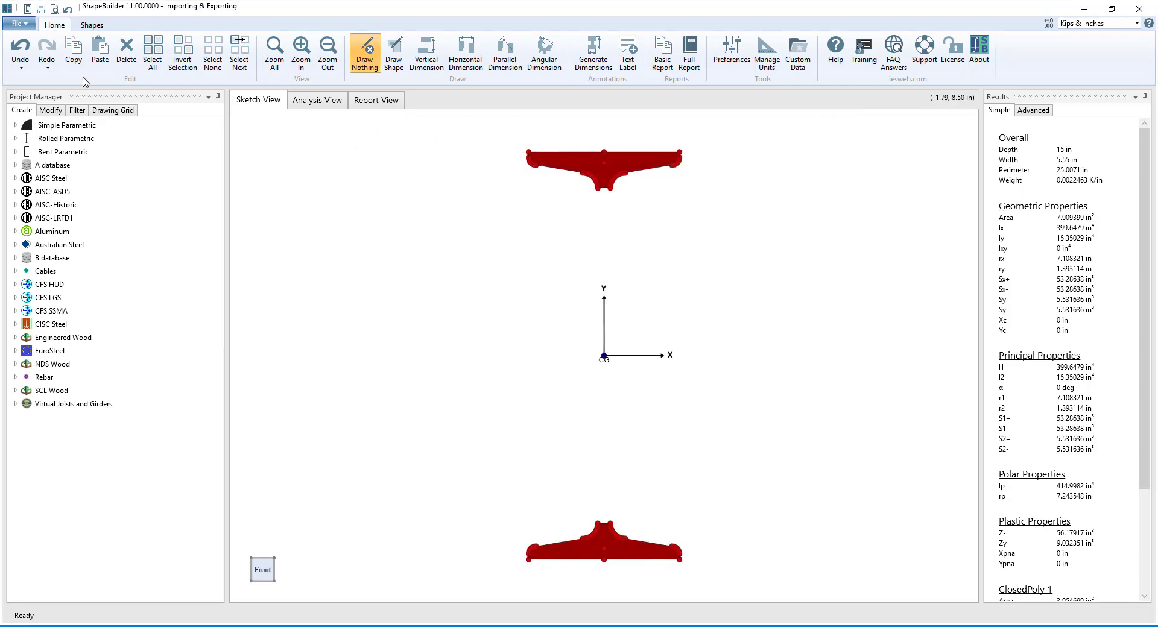
click(16, 24)
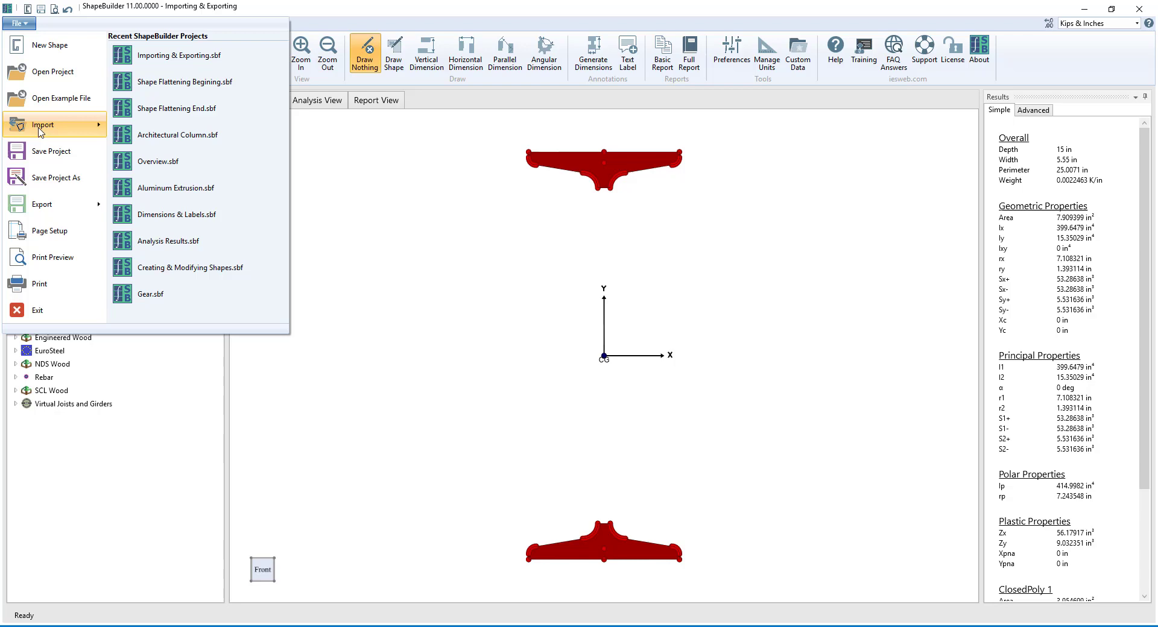
mouse_move(40, 129)
click(176, 183)
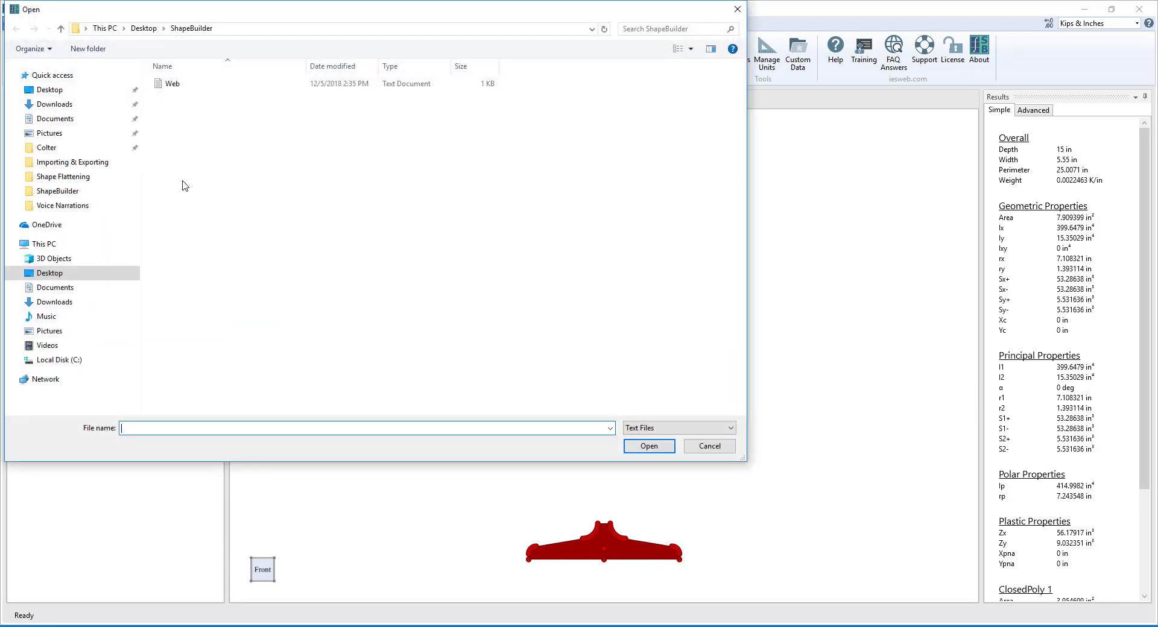
click(202, 86)
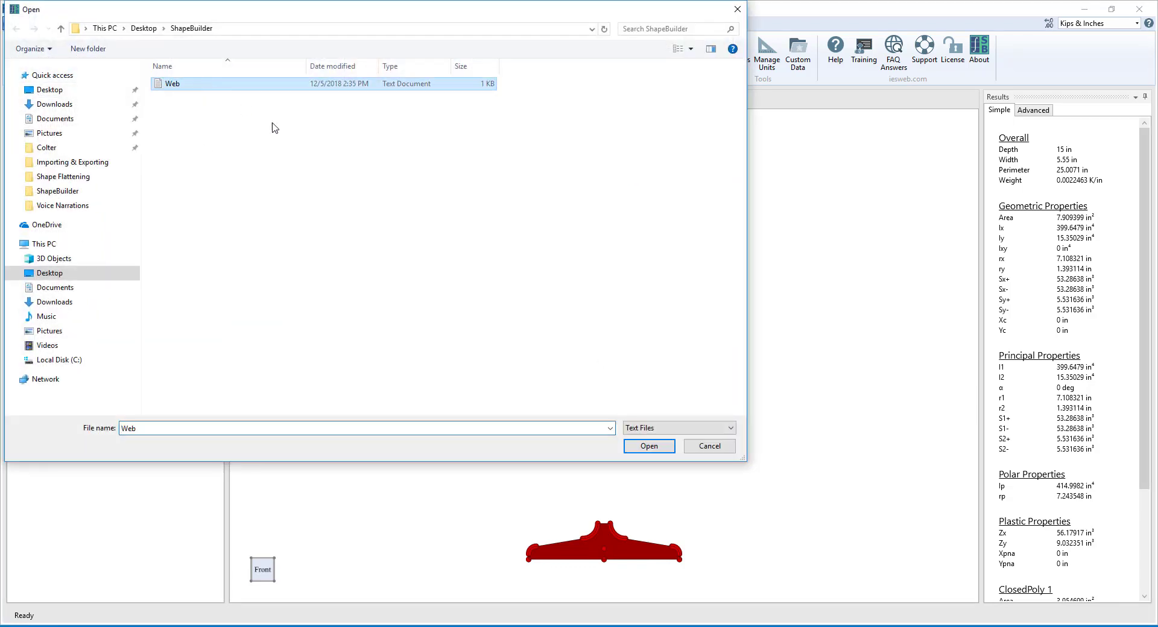
click(661, 451)
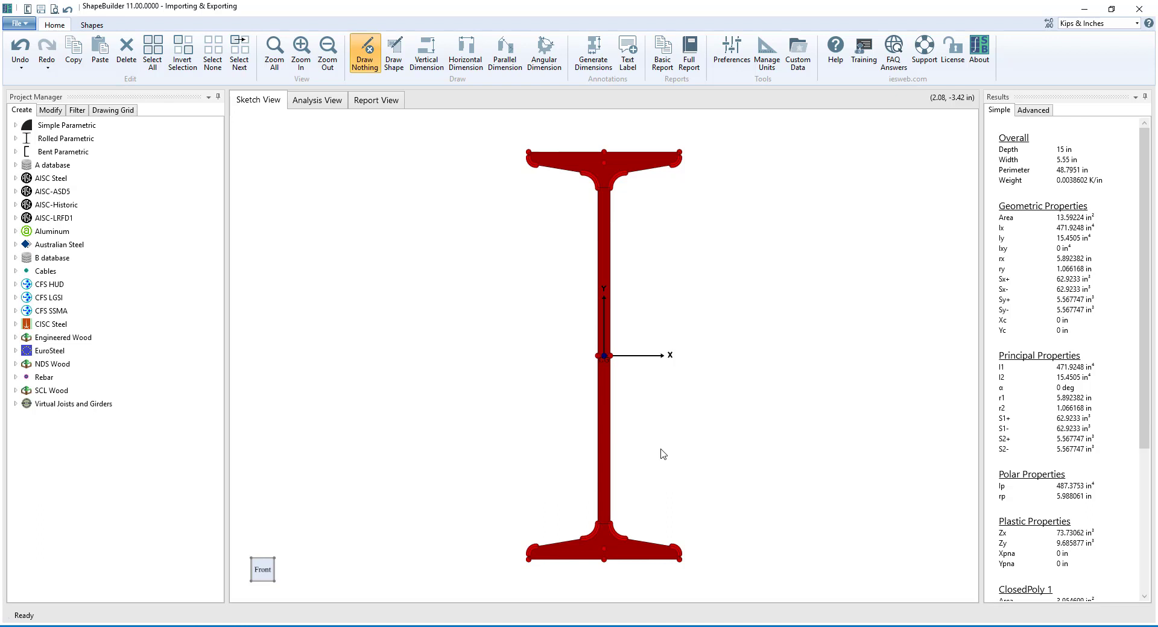
- Review advanced and simple results, then export them to the tab-delimited text file Results
click(1033, 111)
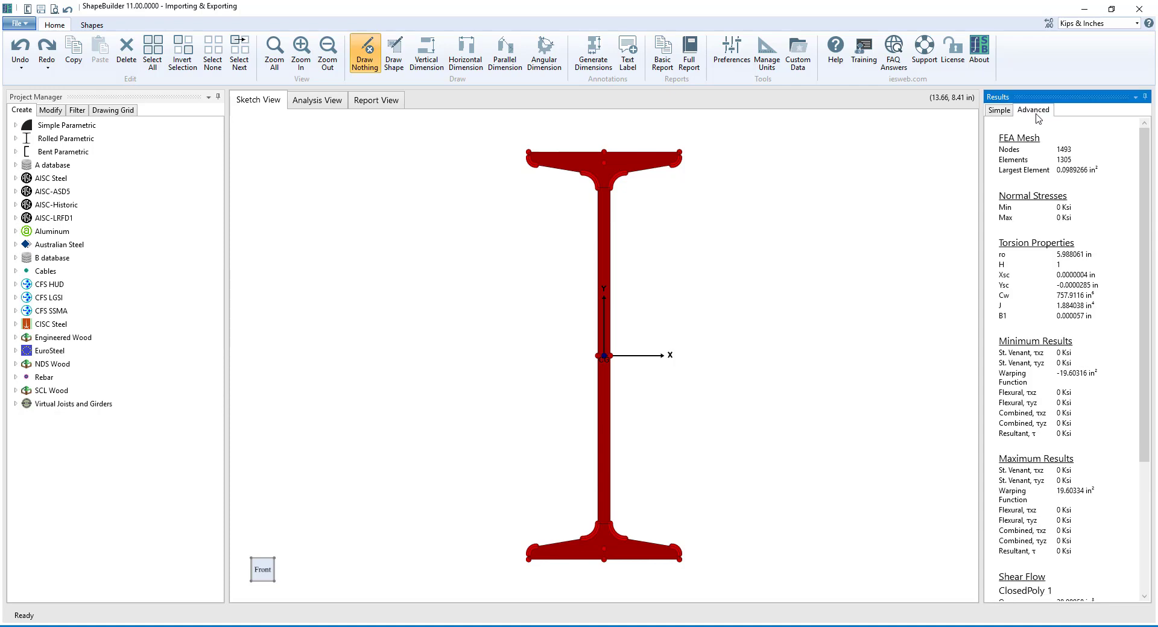
click(1000, 115)
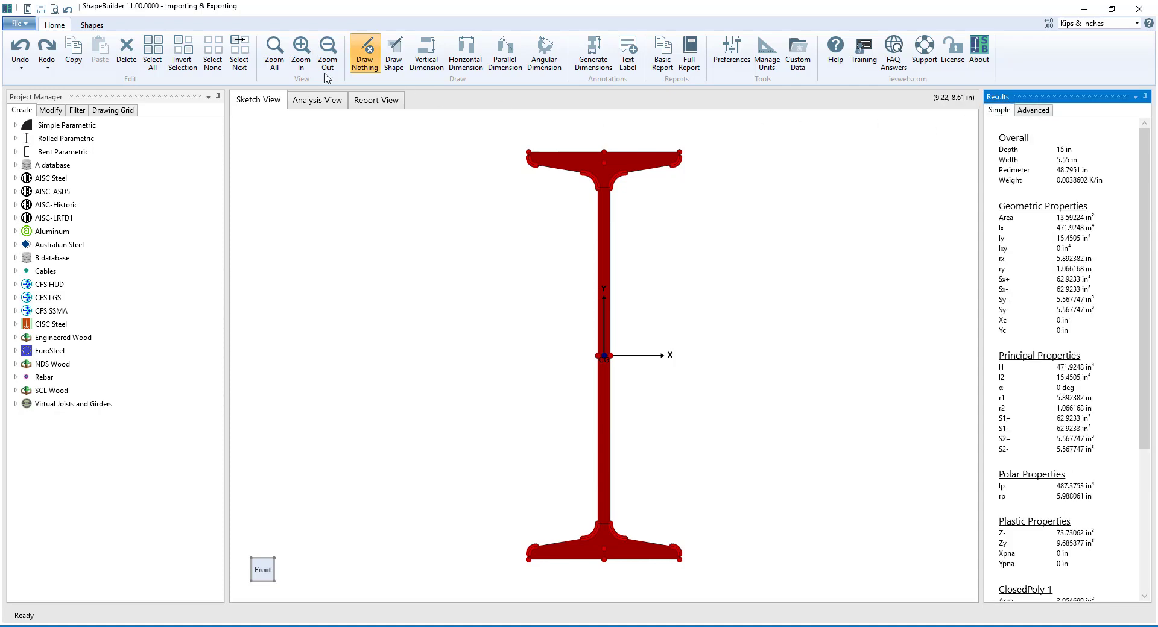
click(21, 24)
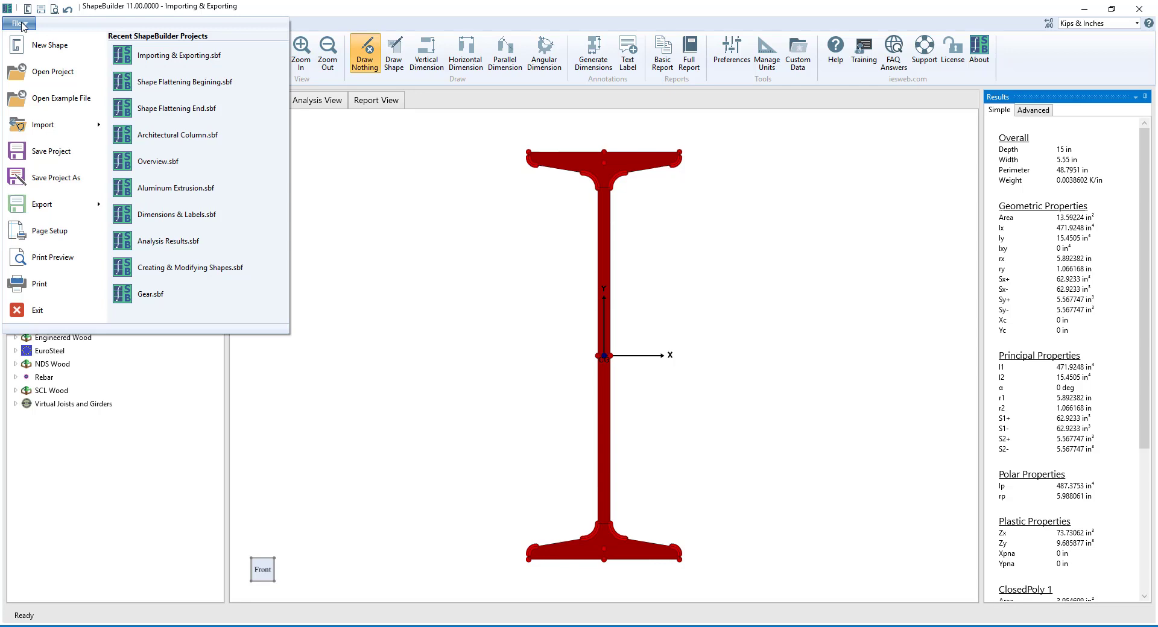
mouse_move(58, 206)
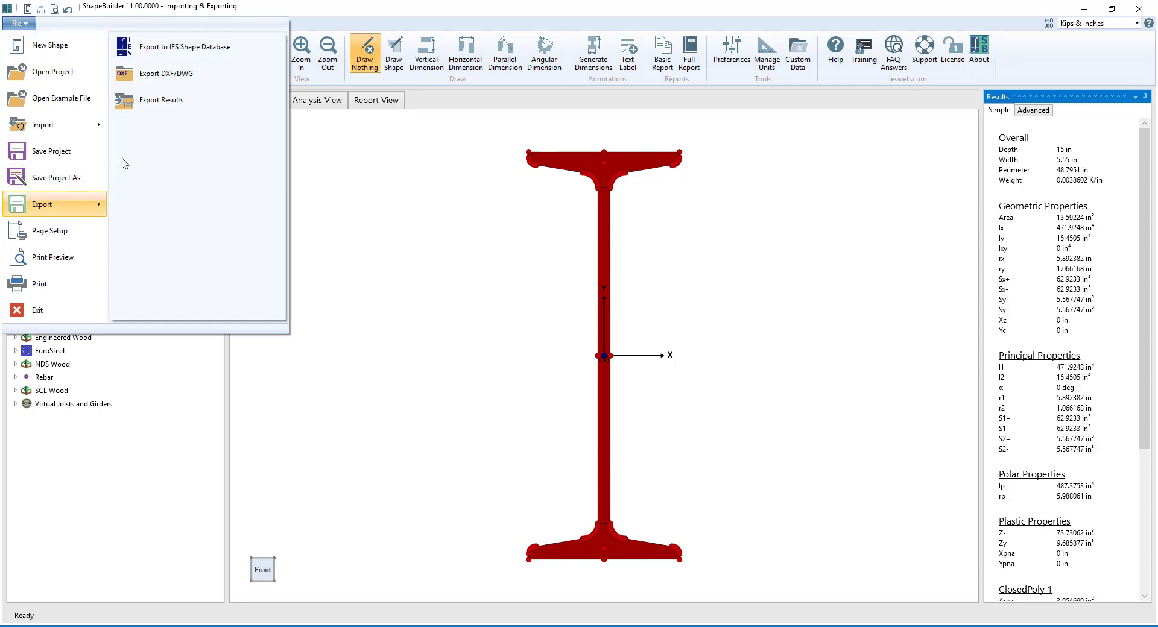
click(173, 112)
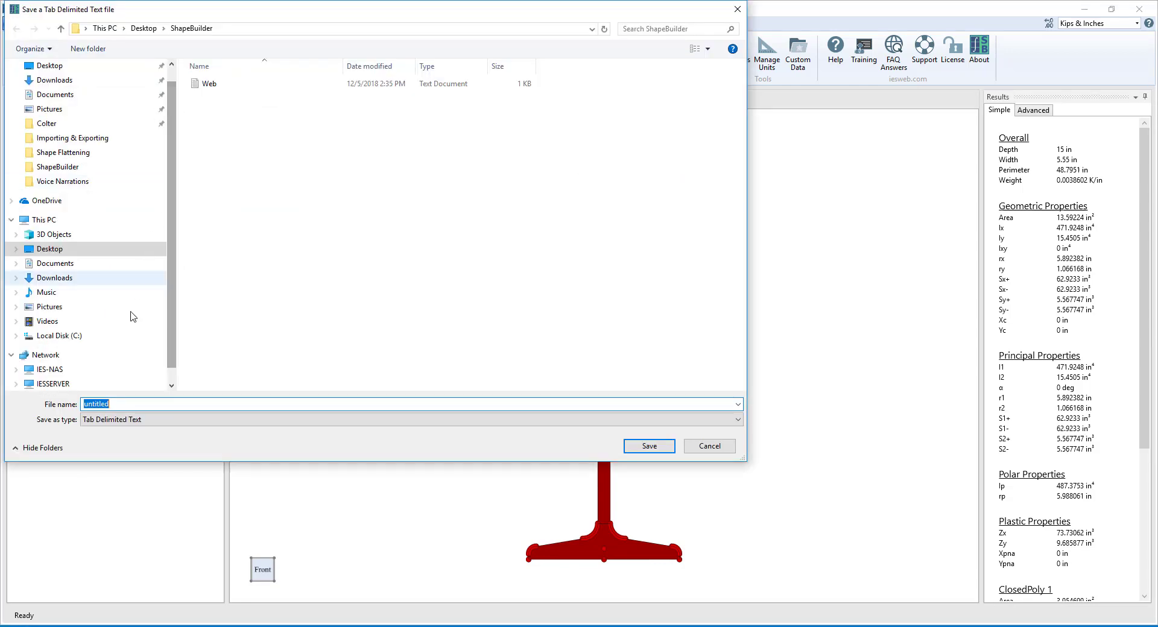
text(Results)
click(648, 451)
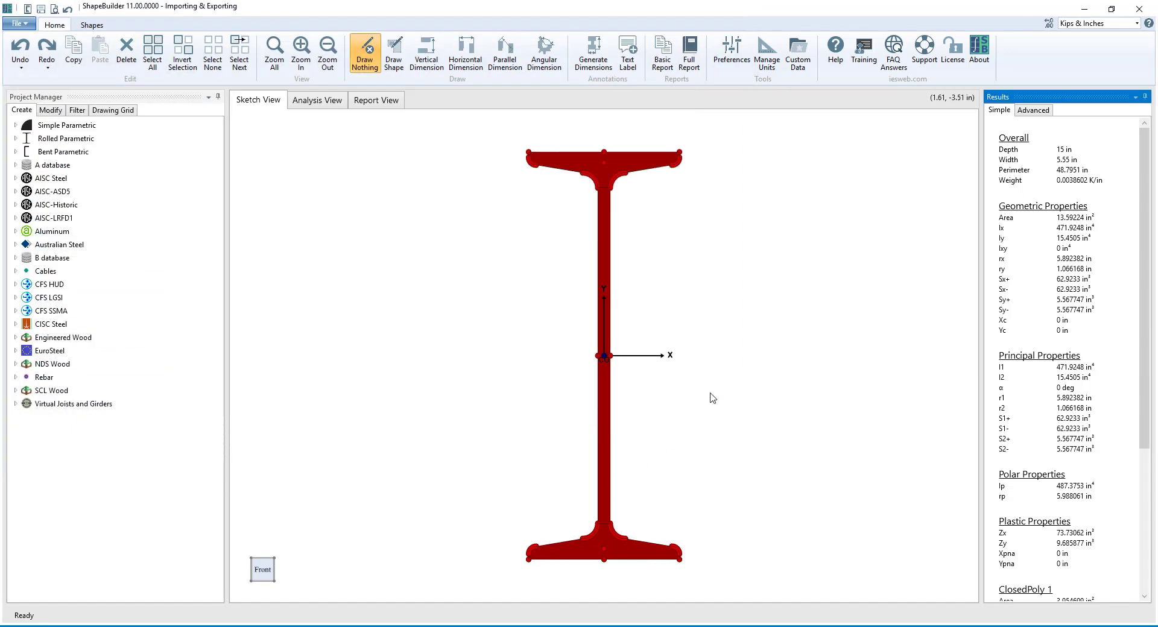
scroll(506, 166, down, 10)
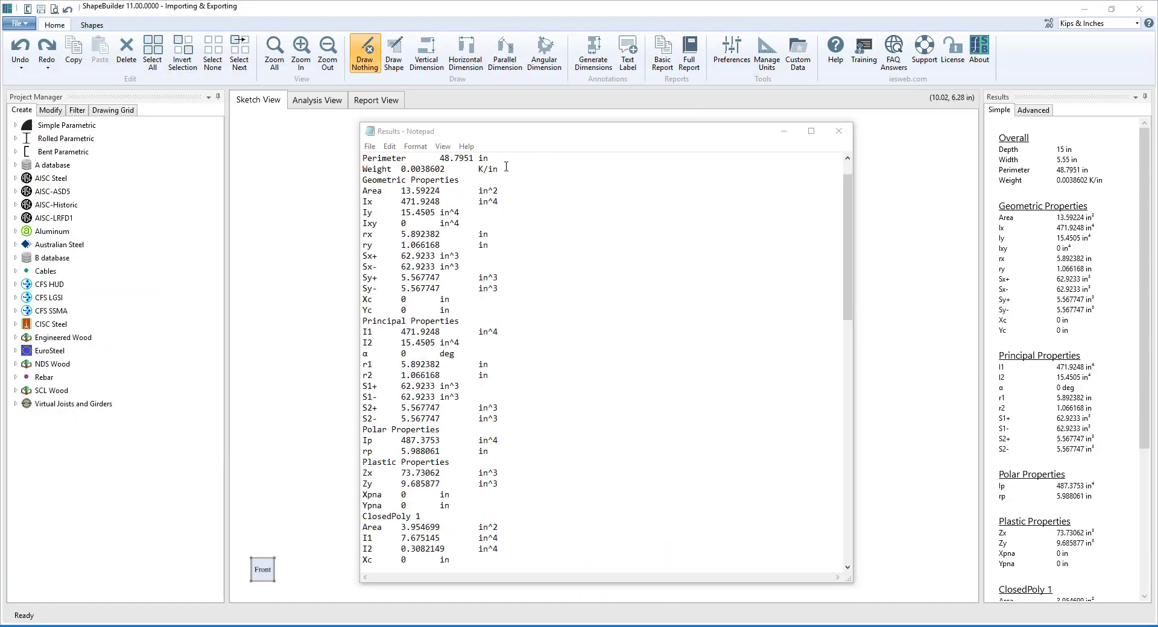
scroll(506, 167, up, 8)
scroll(506, 166, up, 2)
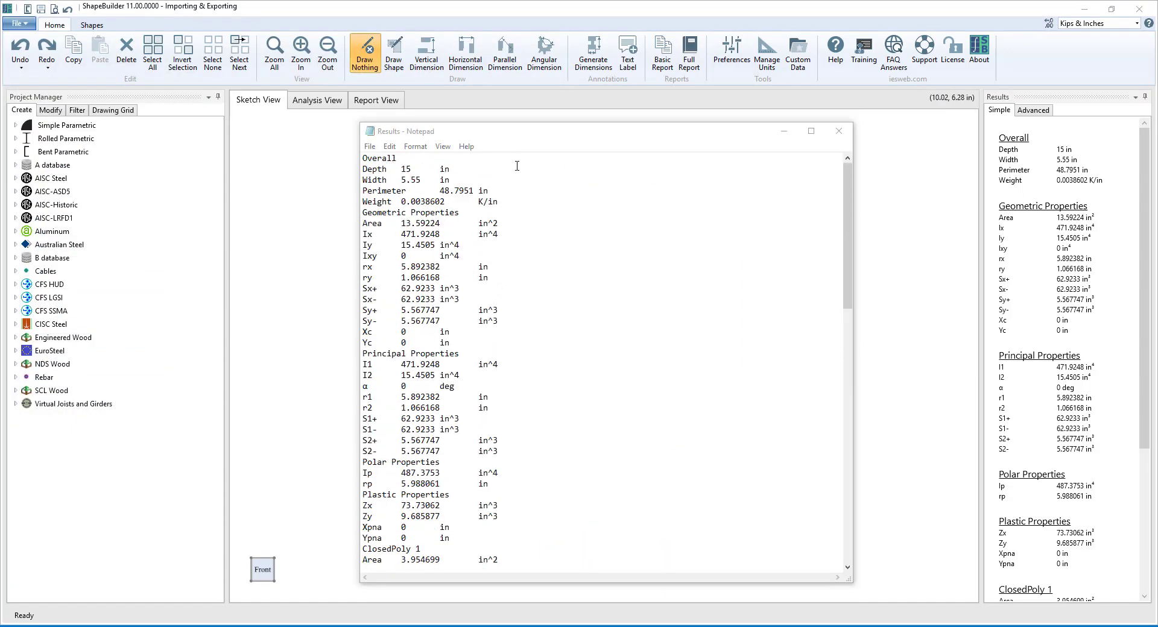
- Open Results.txt in Excel as delimited text and look over the imported section properties
click(838, 131)
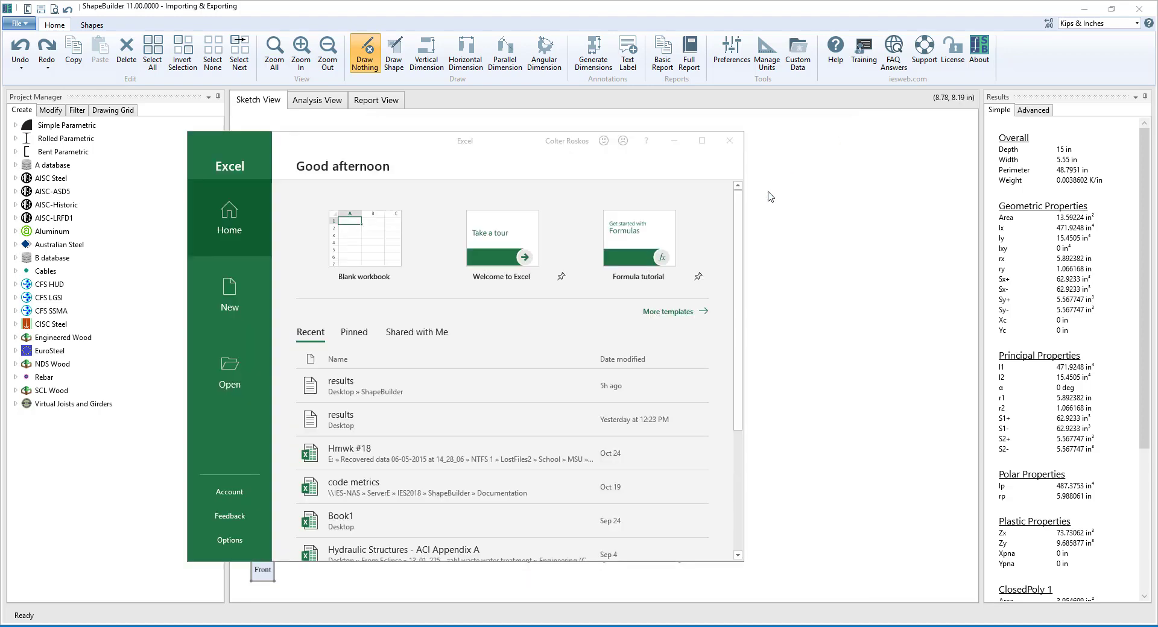
click(444, 392)
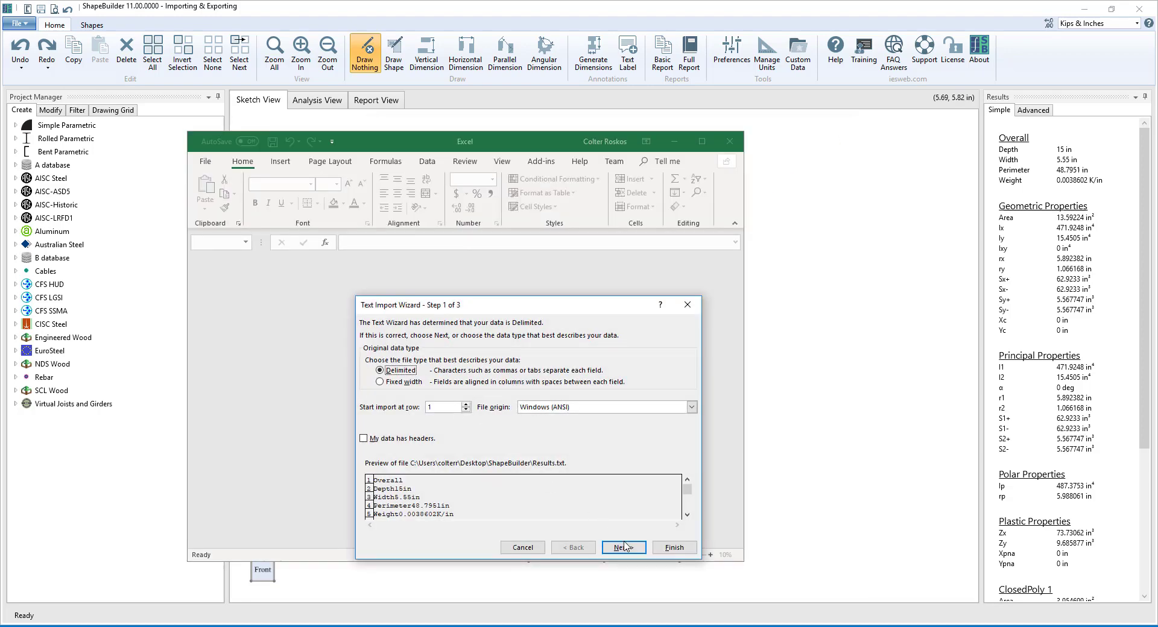
click(624, 547)
click(669, 550)
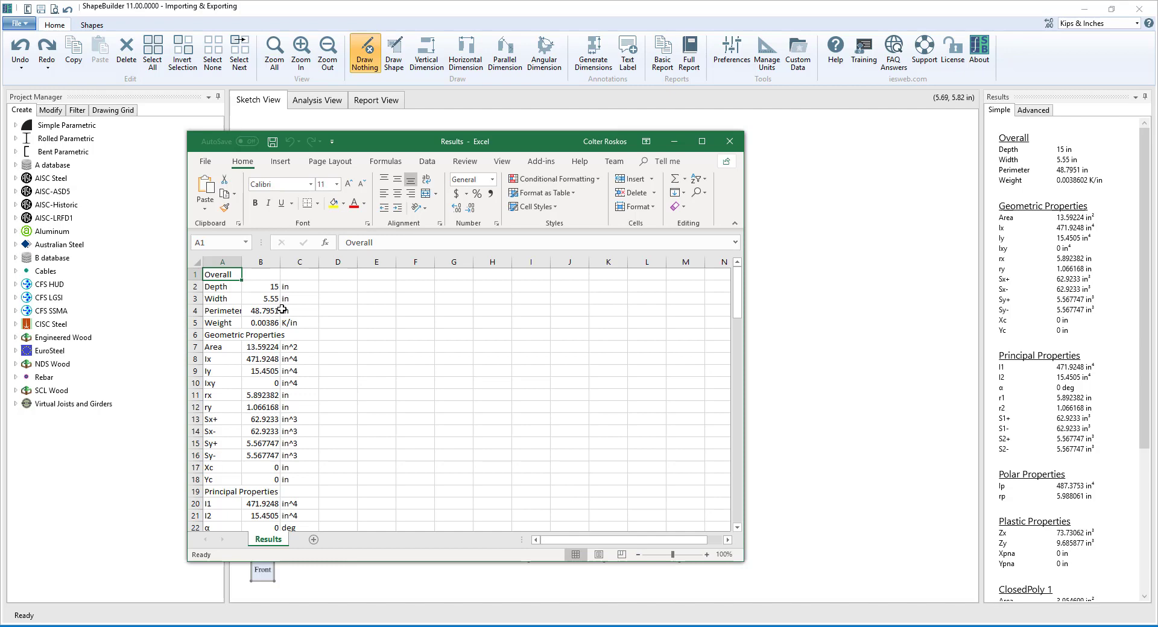
scroll(282, 308, down, 1)
scroll(282, 308, down, 6)
scroll(282, 310, up, 7)
- Copy the Geometric Properties values from ShapeBuilder into the Results worksheet at cell E5
drag(1000, 206, 1078, 329)
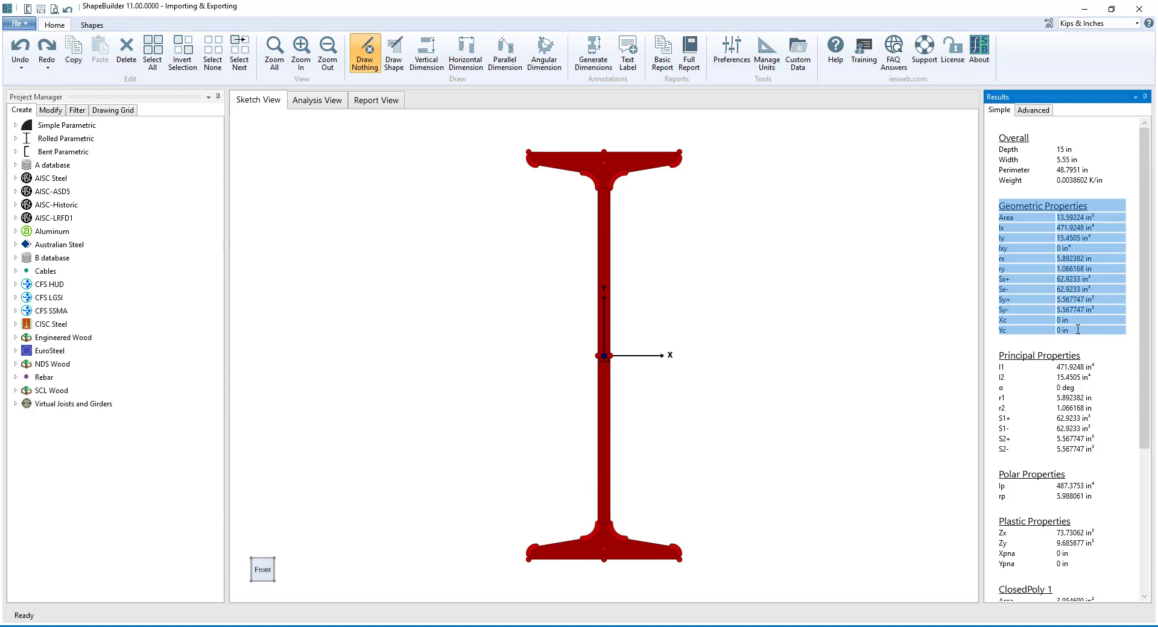
key(ctrl+c)
key(alt+Tab)
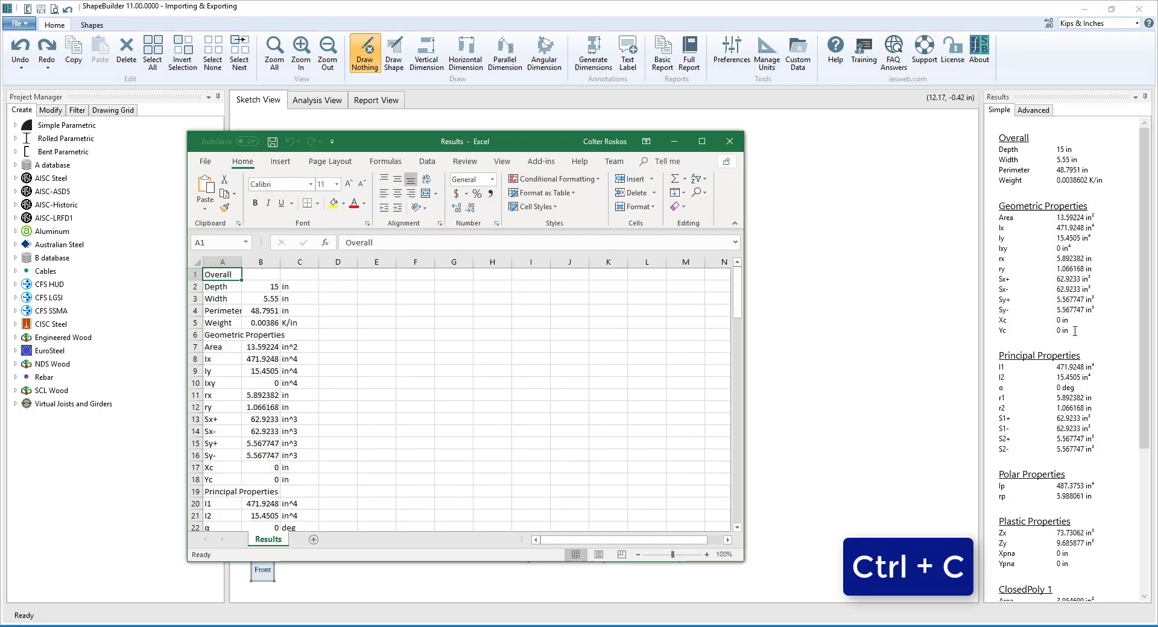
click(374, 323)
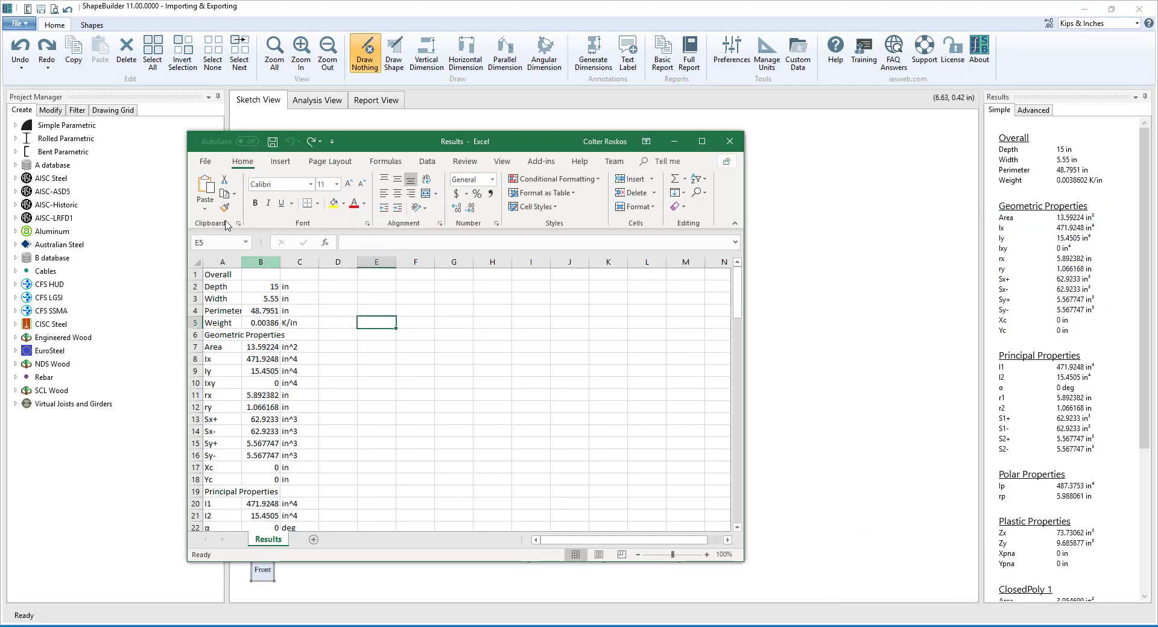
click(205, 188)
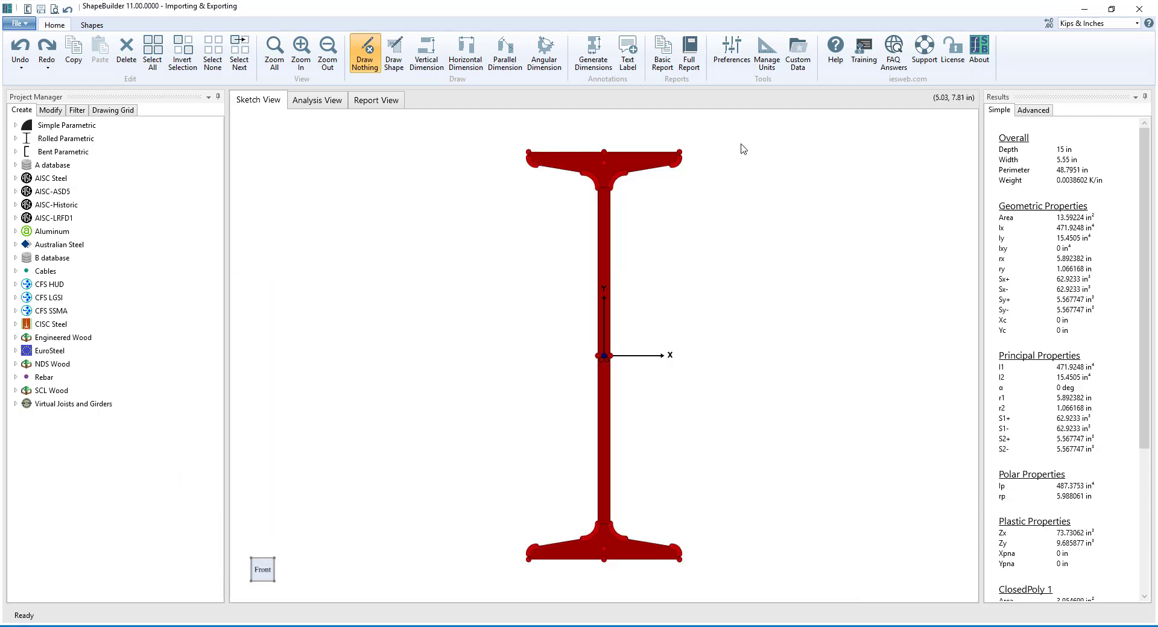
- Paste the full results report into a Notepad note and a blank Excel workbook, then close both
key(ctrl+c)
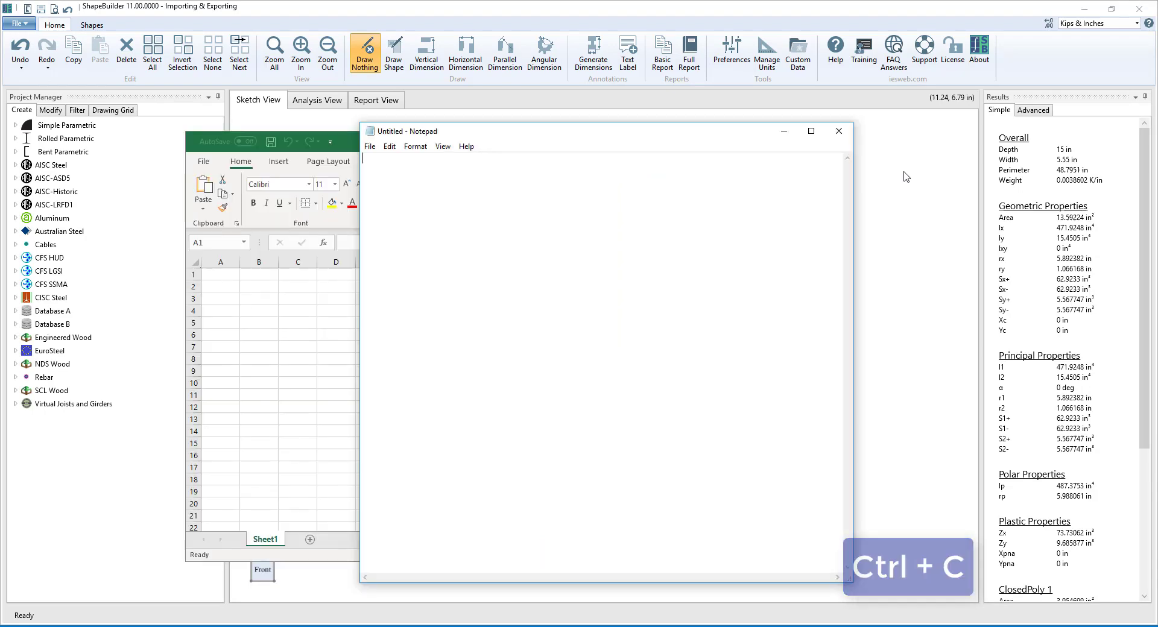
key(ctrl+v)
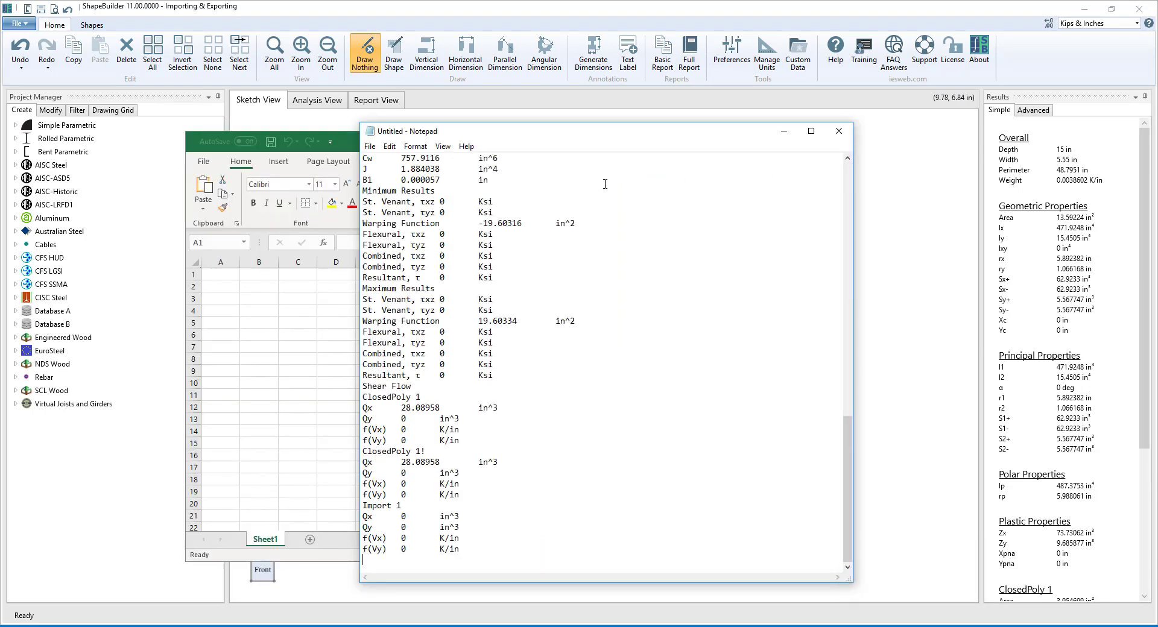
click(224, 306)
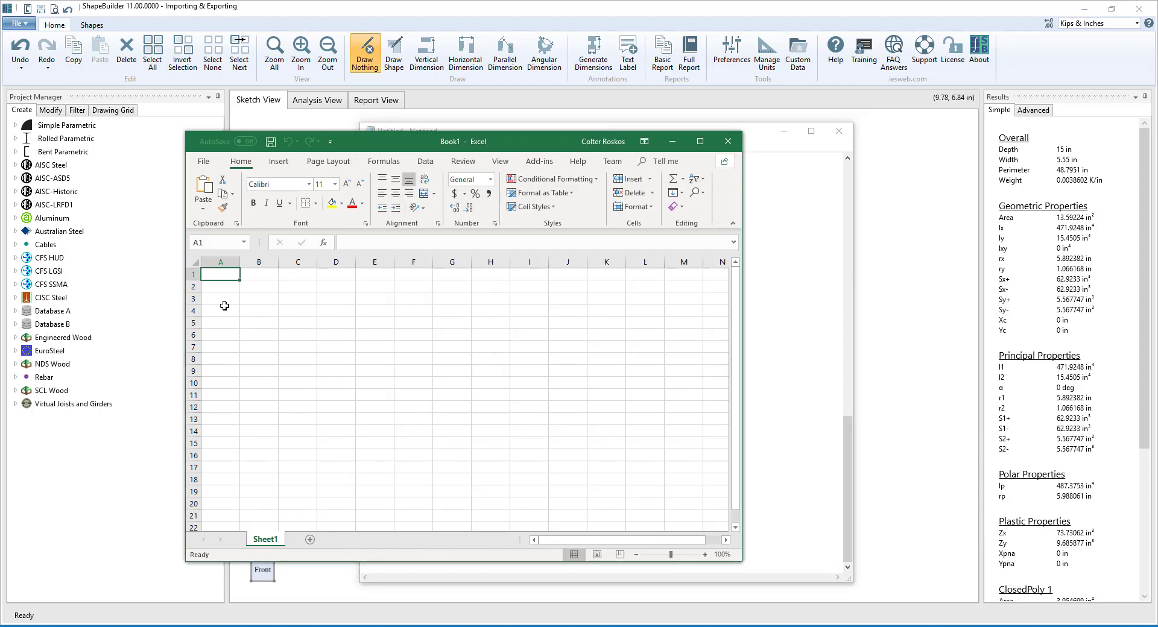
key(ctrl+v)
drag(350, 309, 350, 302)
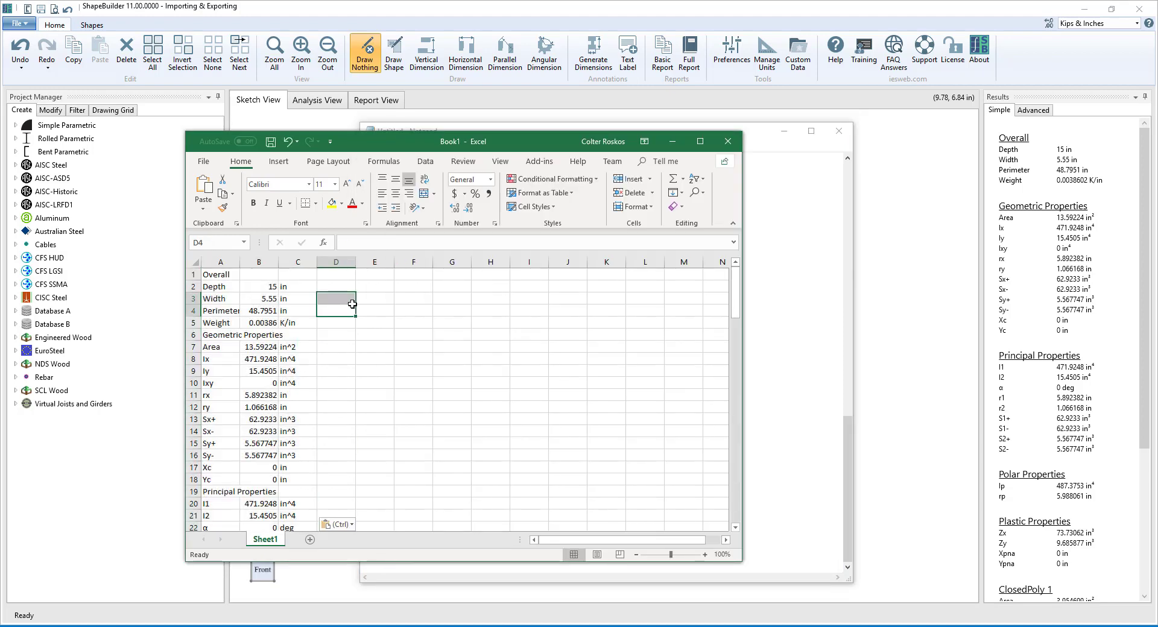
click(728, 141)
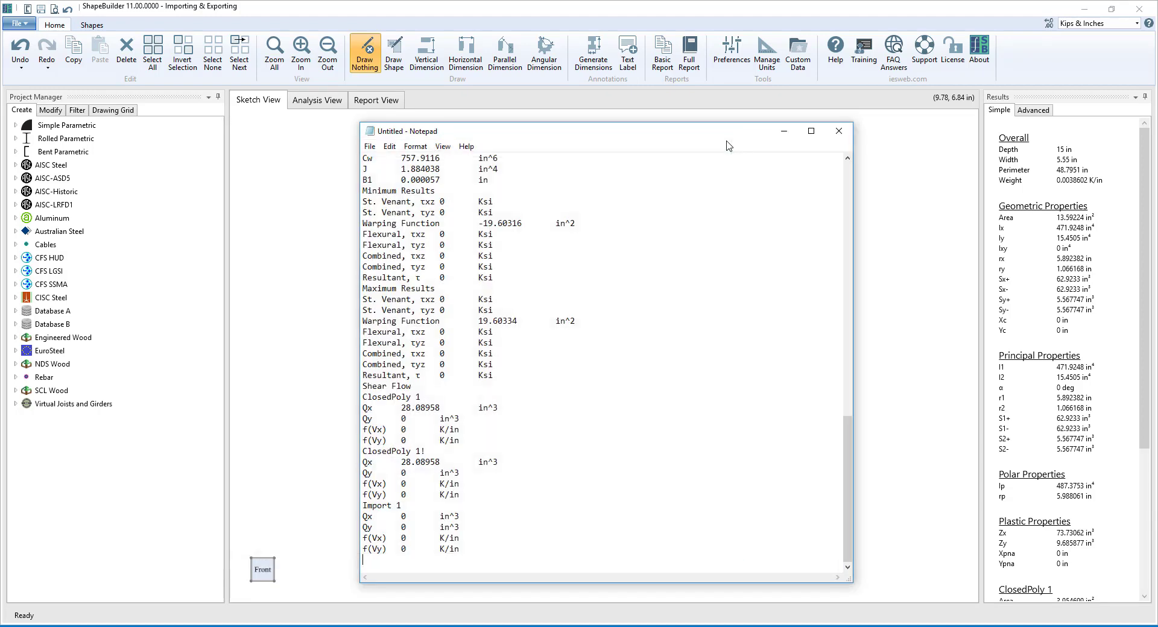
click(827, 135)
- Export the I-shape as the DXF file I-Shape in the Desktop ShapeBuilder folder
click(17, 23)
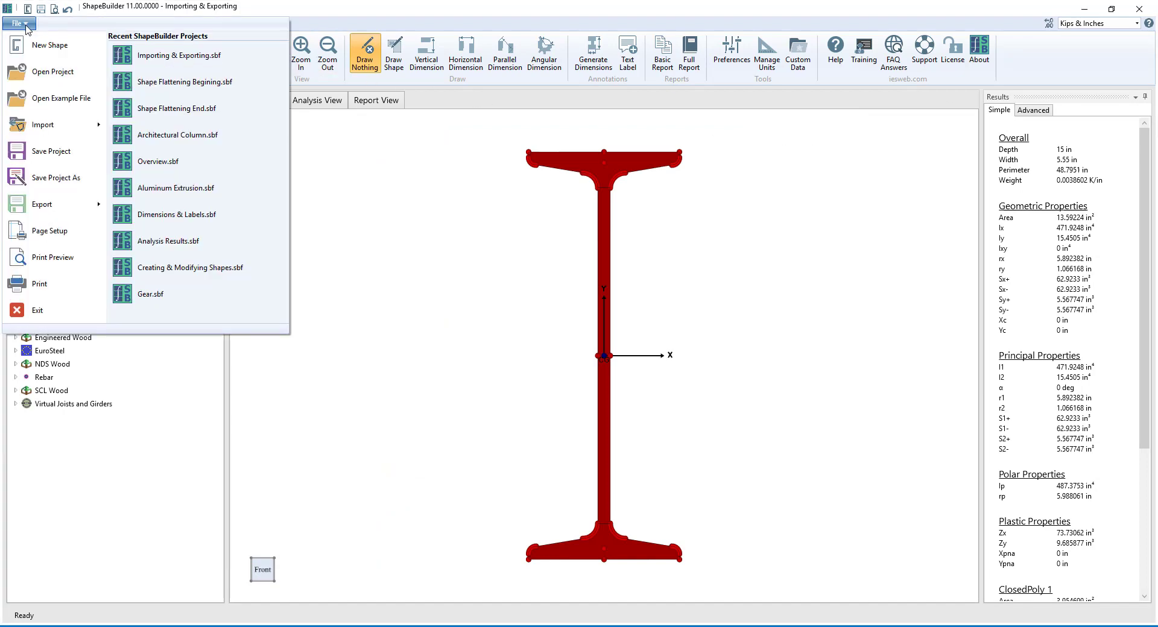
mouse_move(58, 208)
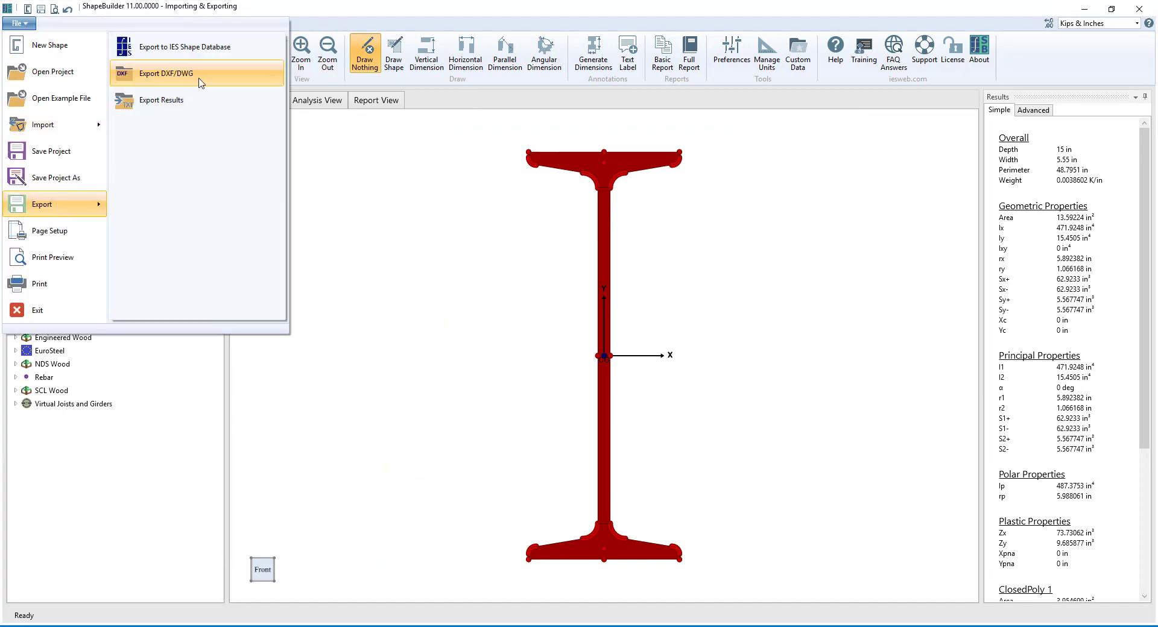
click(193, 78)
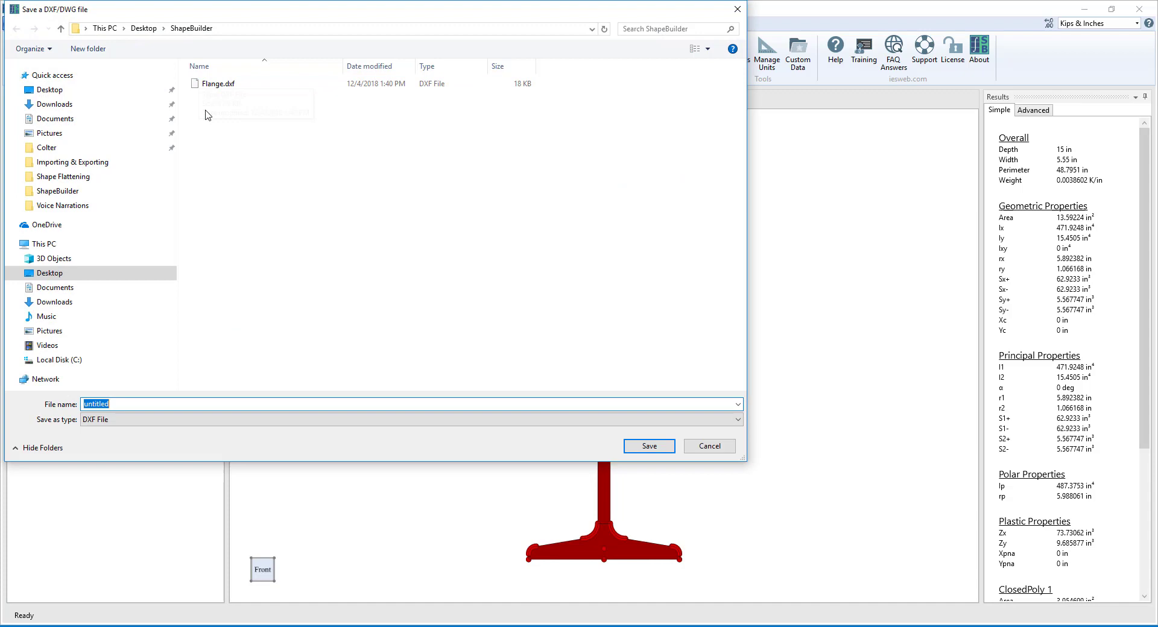
text(I-Shape)
click(650, 445)
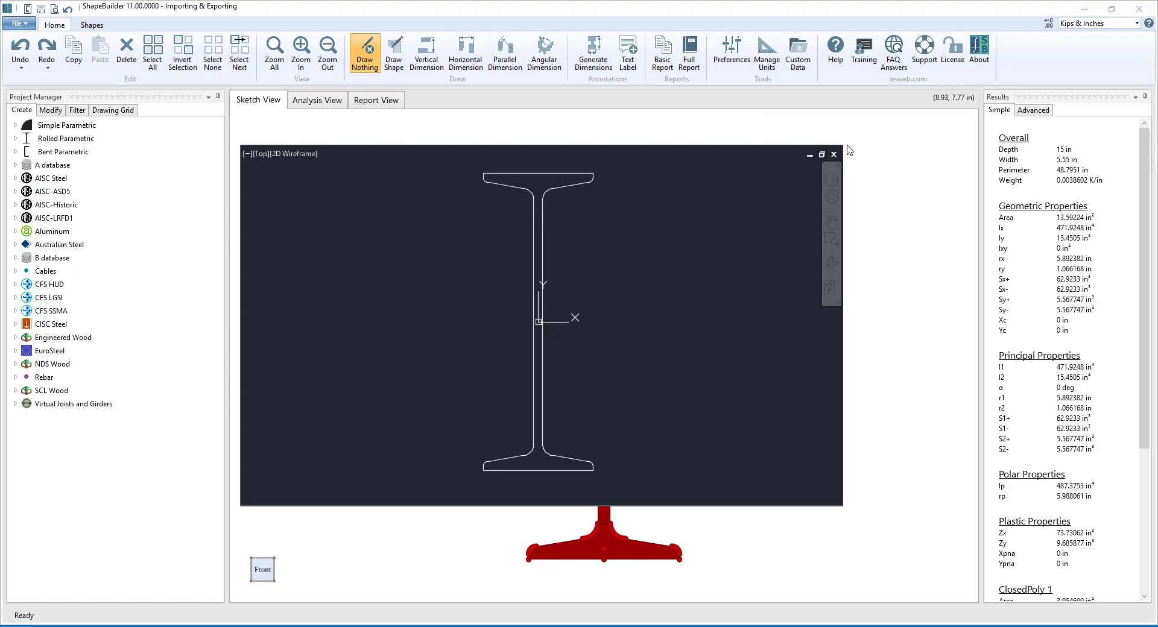
- Start the IES database export with Database A, Category A, name Custom I-Shape and type I Shape
click(27, 26)
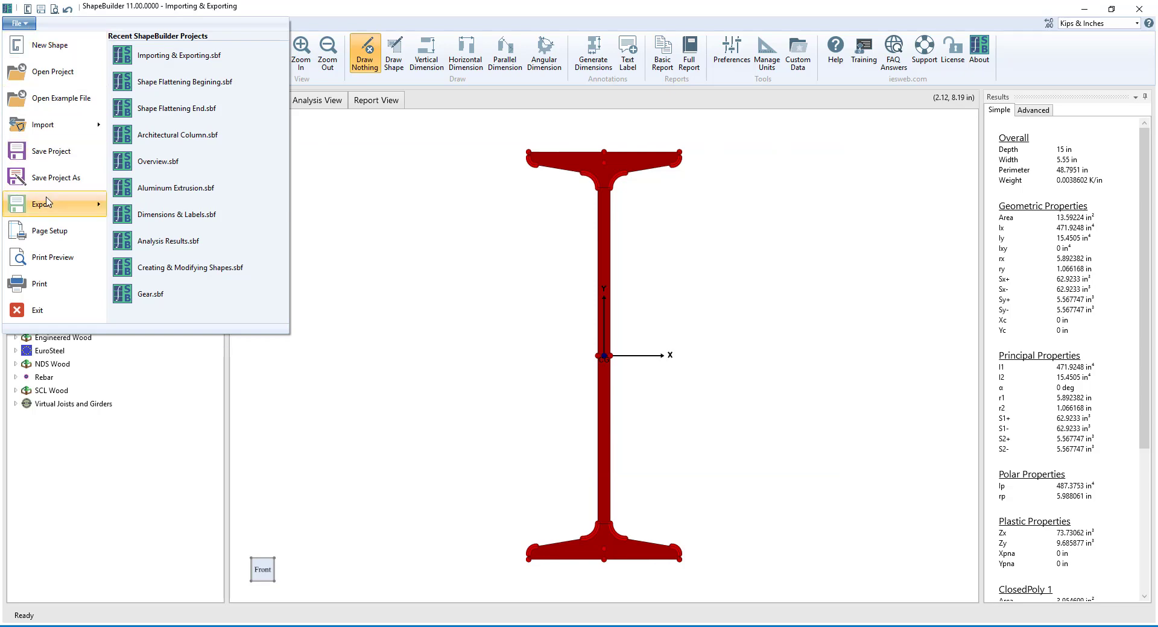
mouse_move(47, 203)
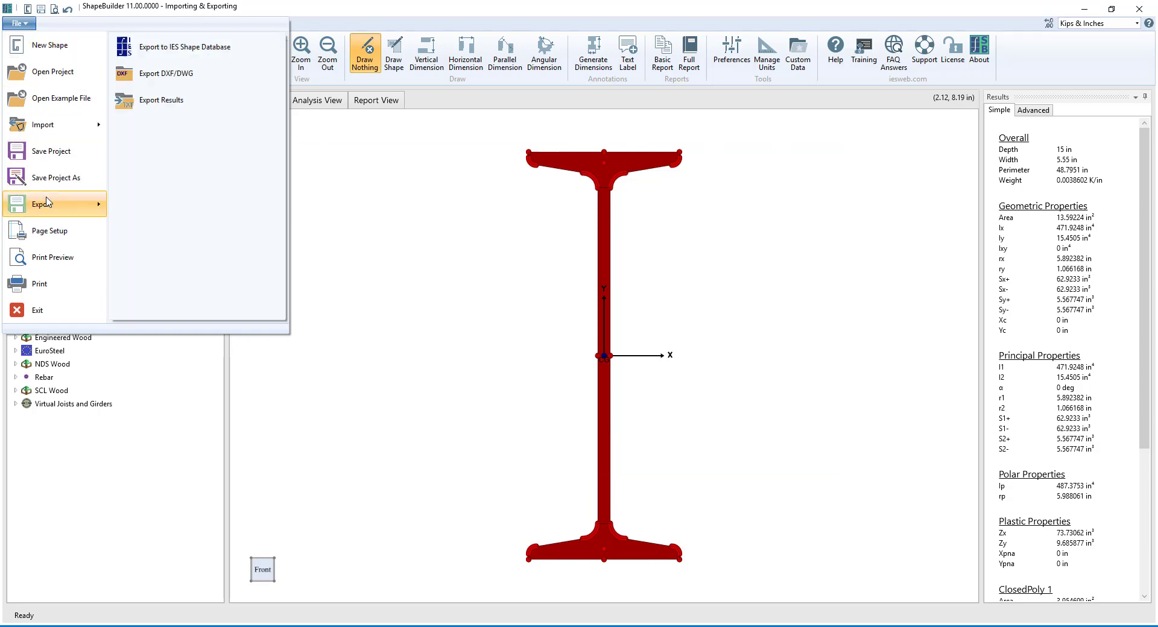
click(225, 56)
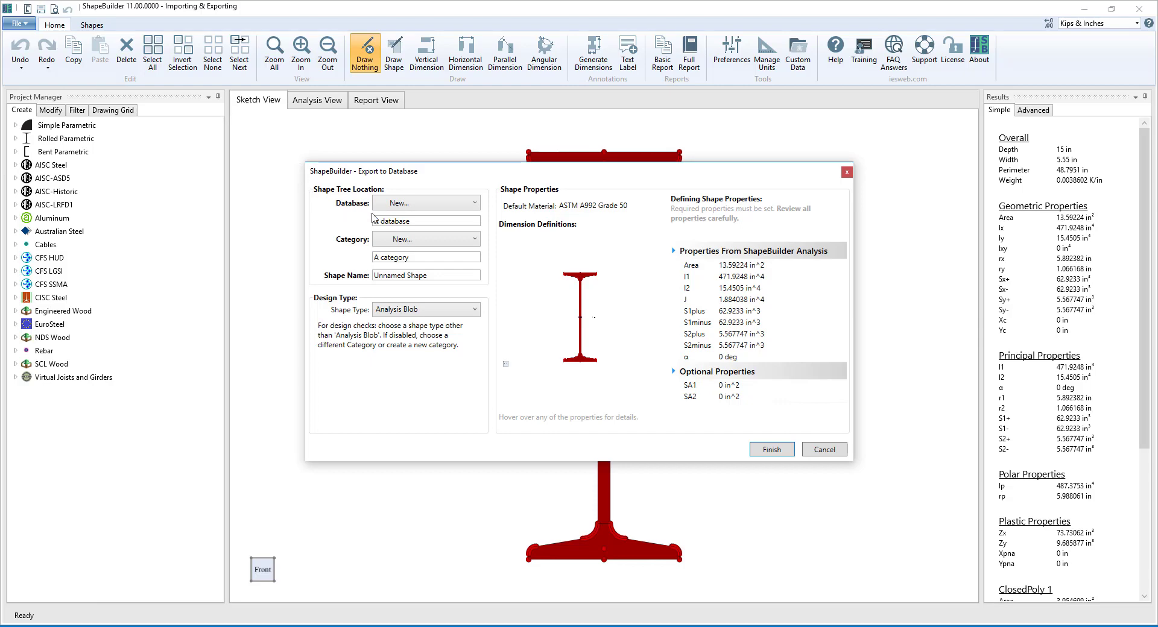
click(428, 223)
text(Database A)
key(Tab)
text(Category A)
key(Tab)
text(Custom I-Shape)
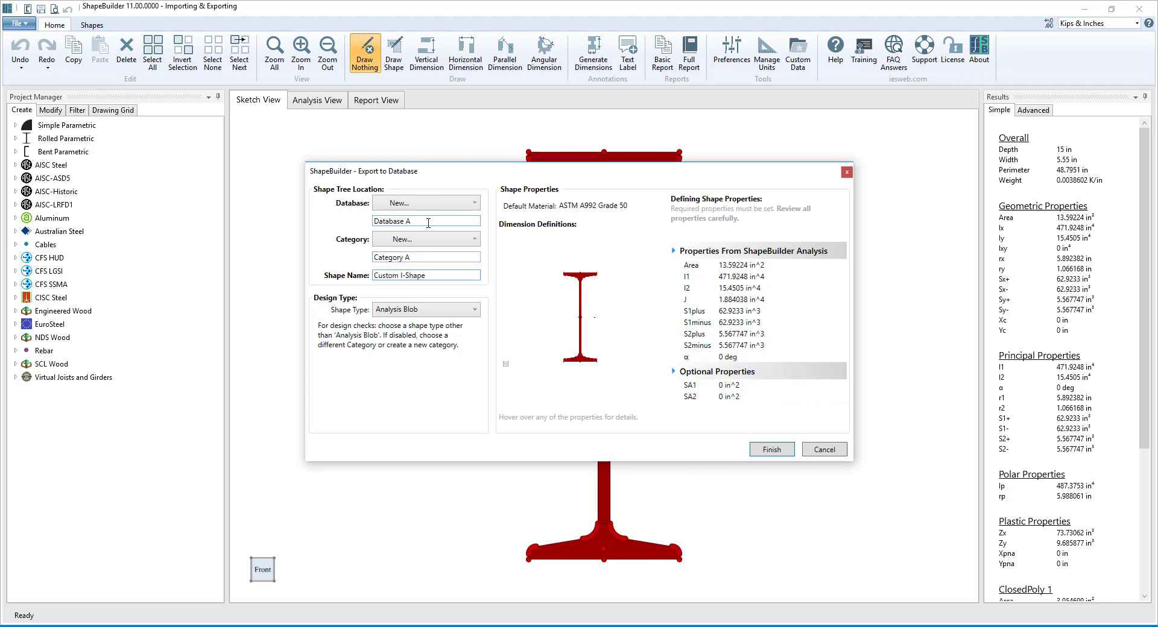
click(444, 311)
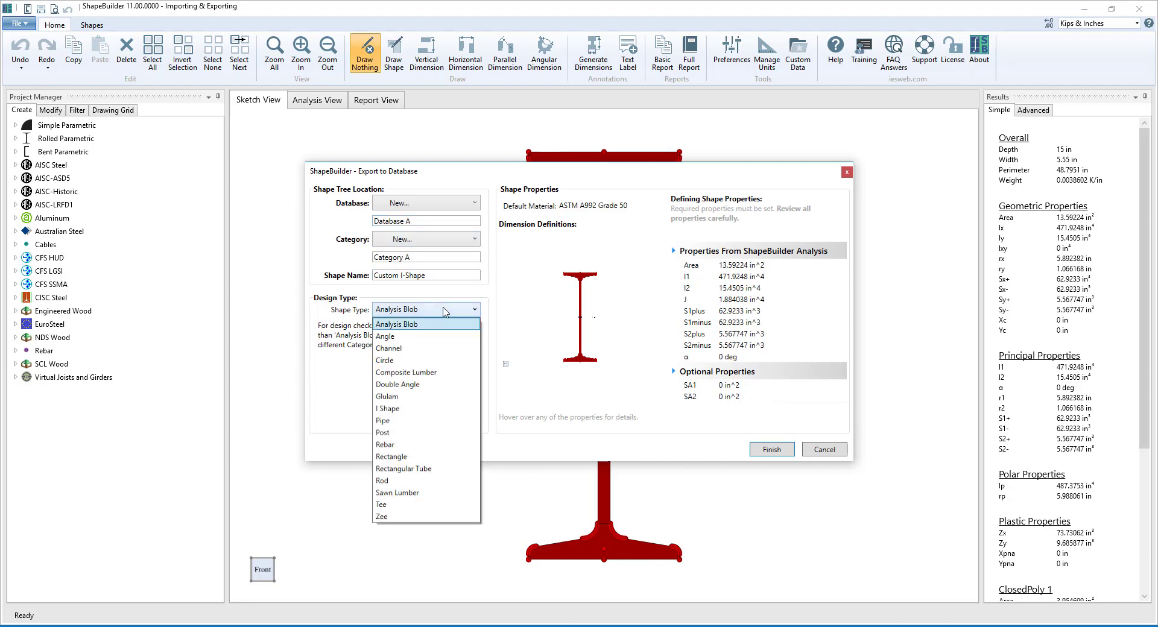
click(424, 409)
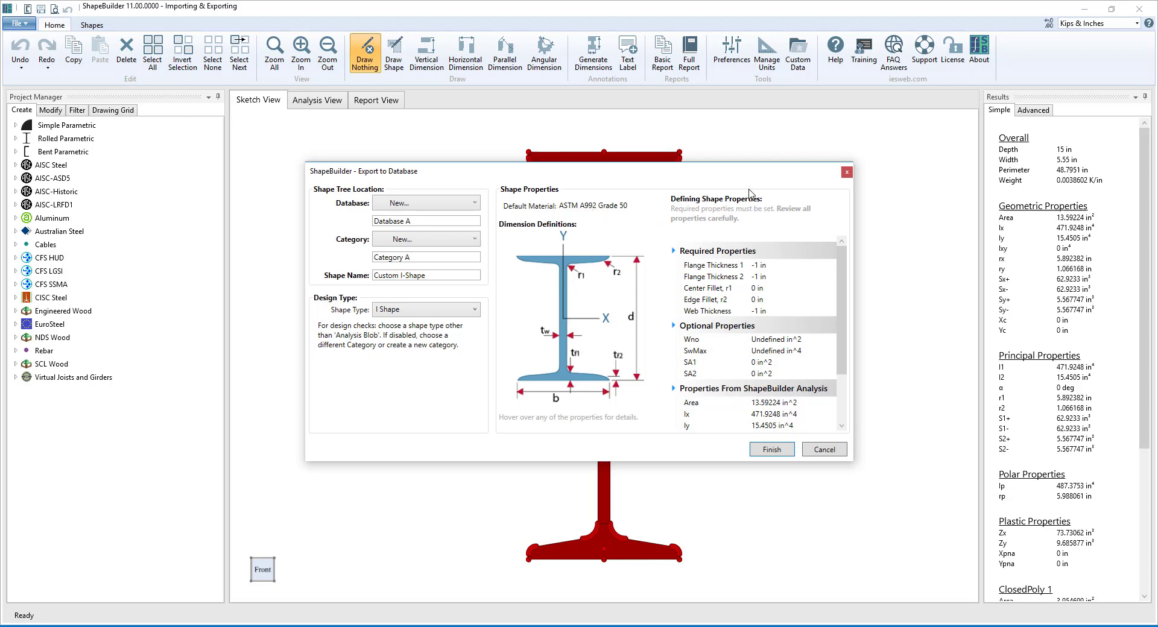
- Enter flange thicknesses 0.764 and 0.48 in and fillet radii 0.559 and 0.2 in
click(768, 265)
text(0.764)
key(Tab)
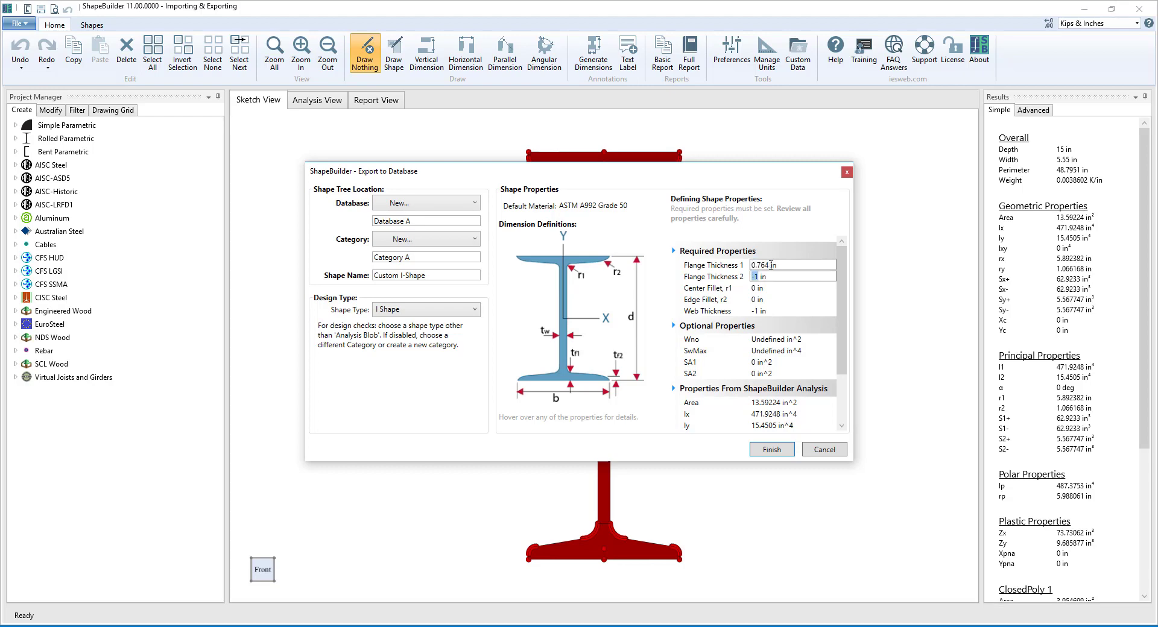
text(0.48)
key(Tab)
text(0.559)
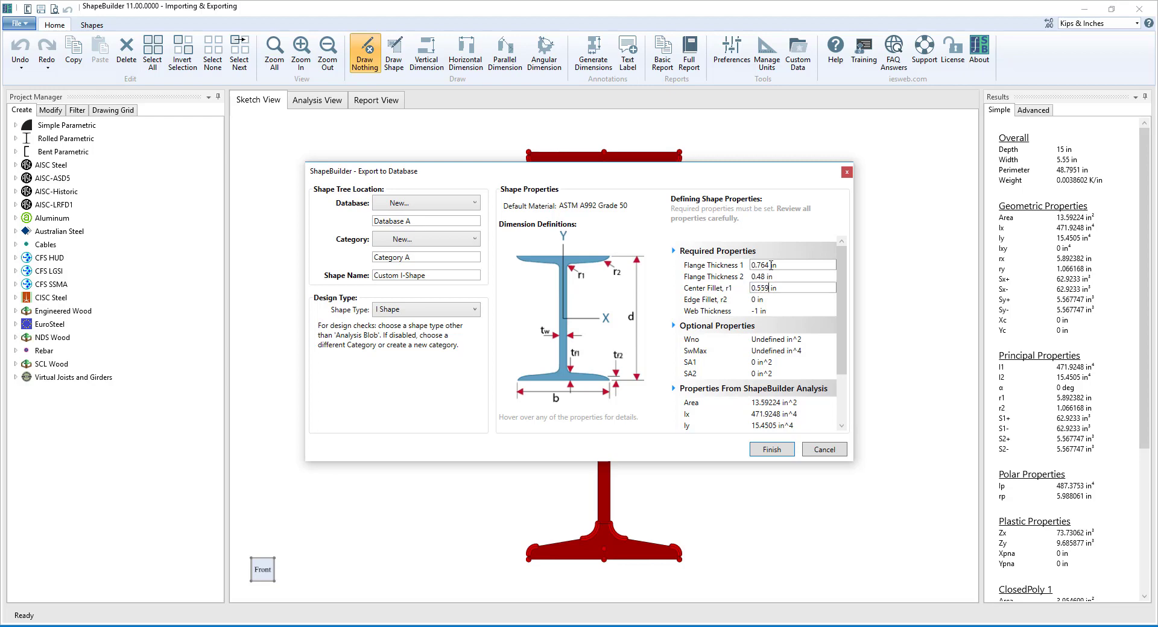
key(Tab)
text(0.2)
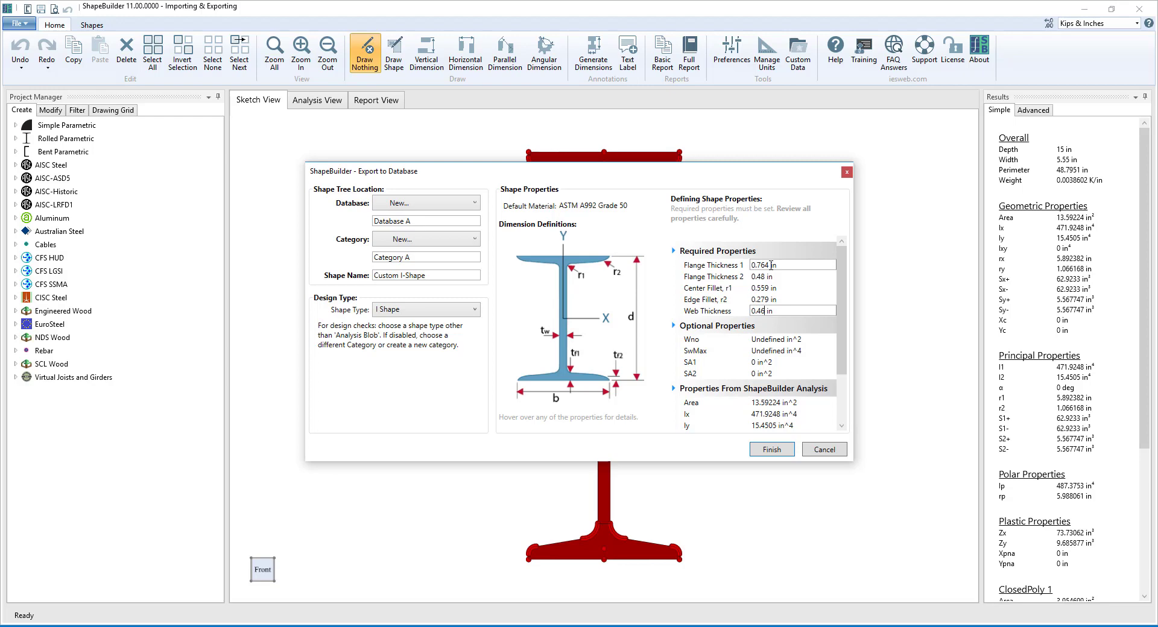
key(Tab)
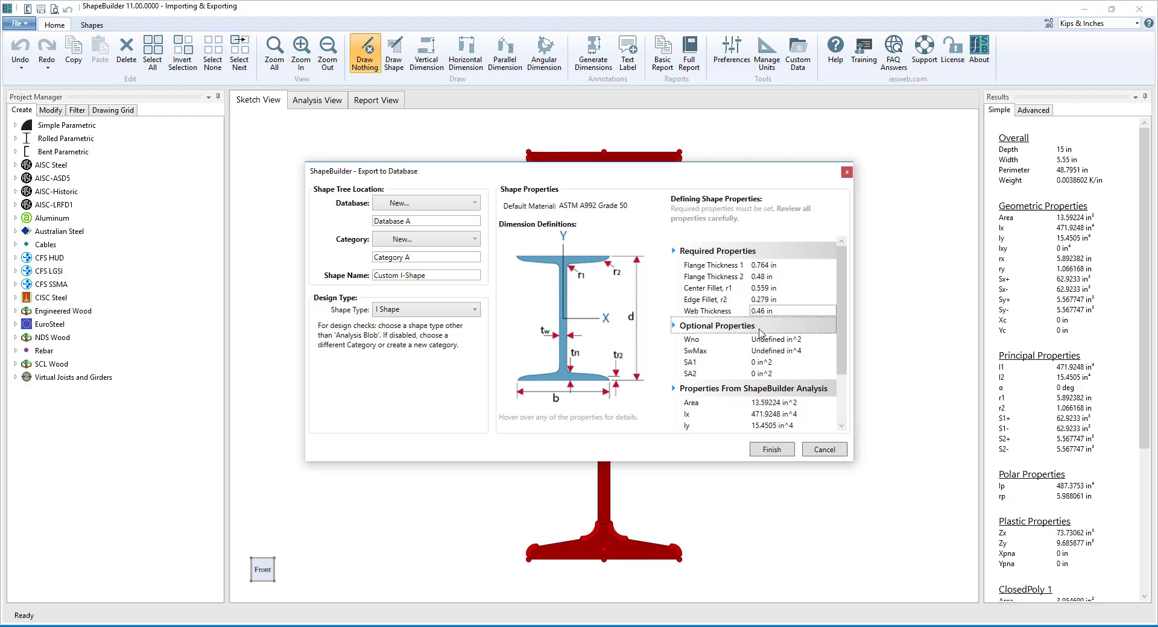
- Round the area to 13.6 in² and confirm exporting Custom I-Shape to the database
scroll(763, 370, down, 2)
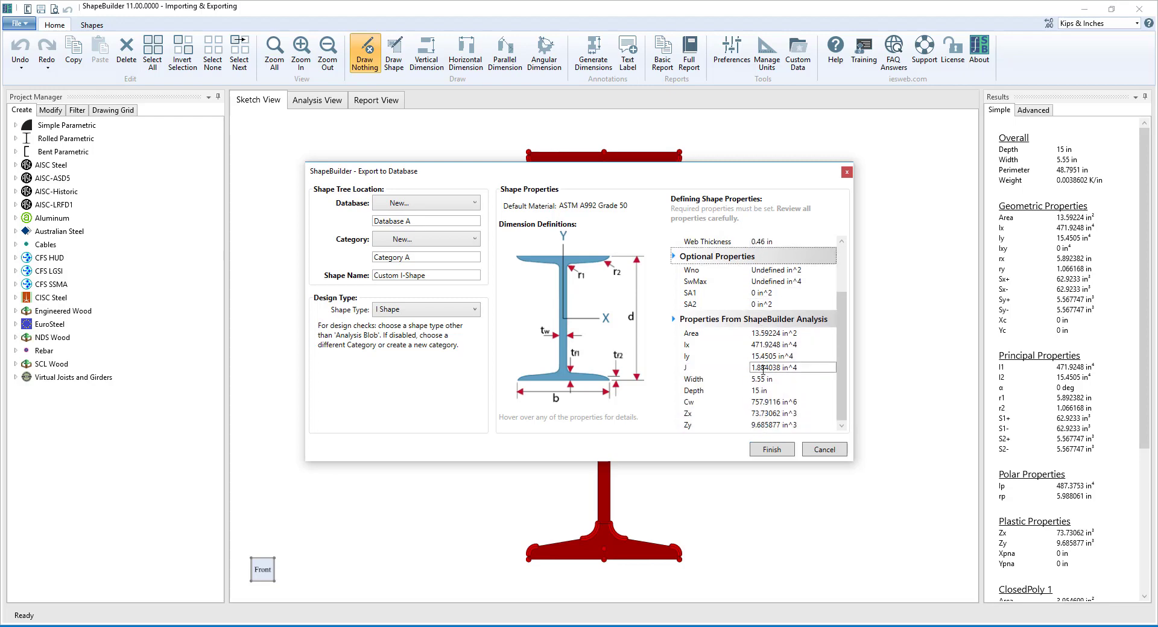
double_click(781, 333)
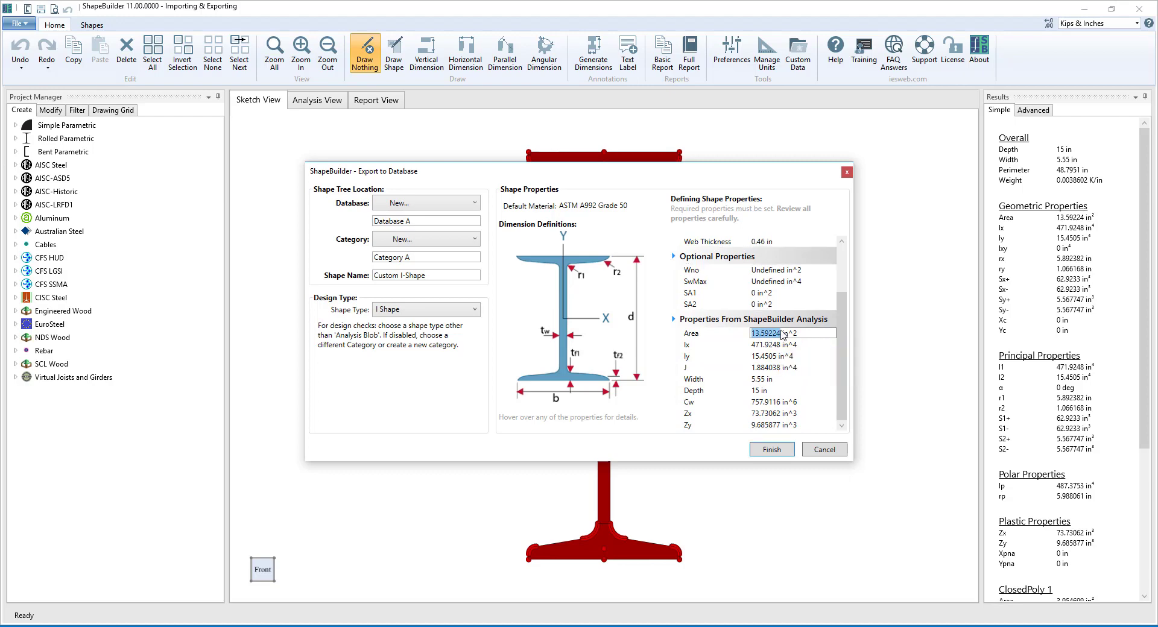
text(13.6)
key(Tab)
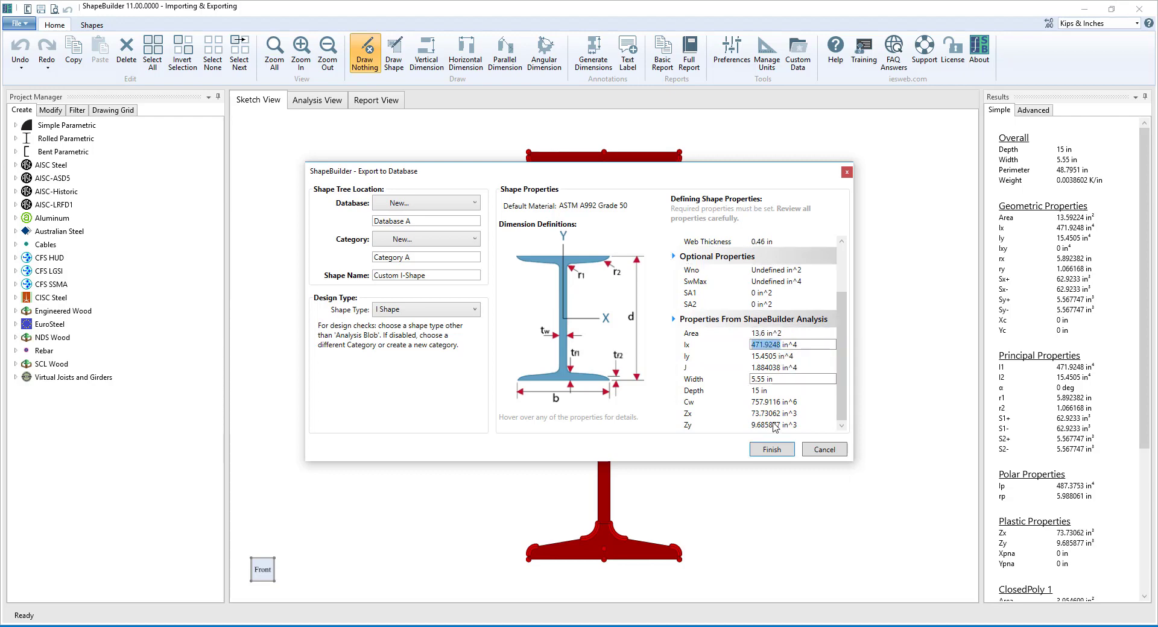
click(780, 455)
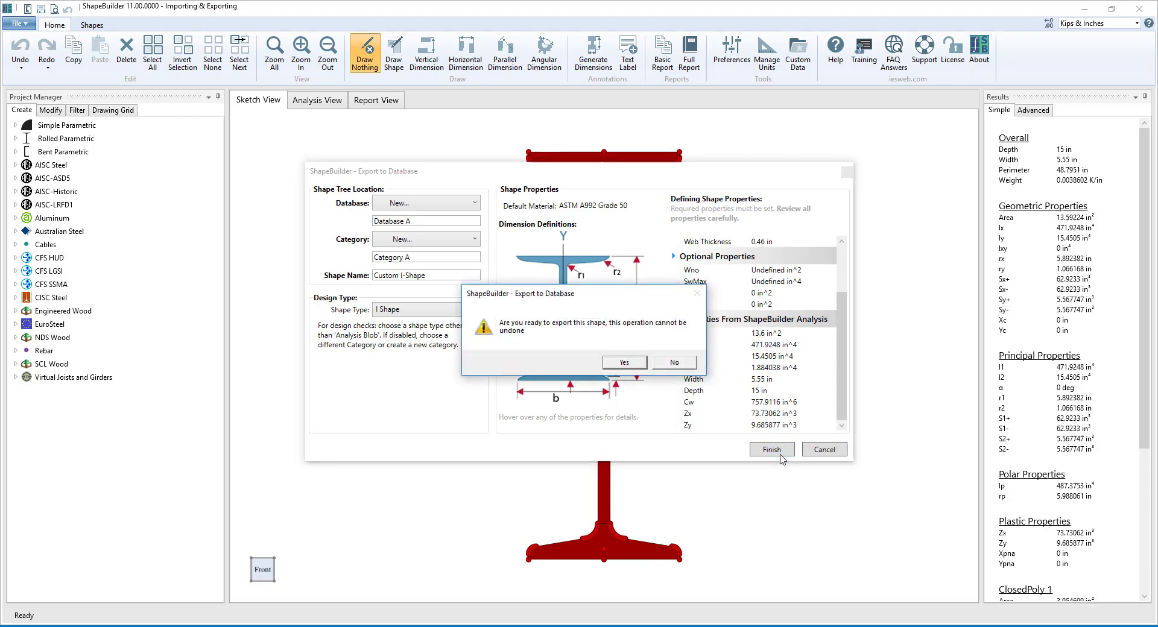
click(623, 364)
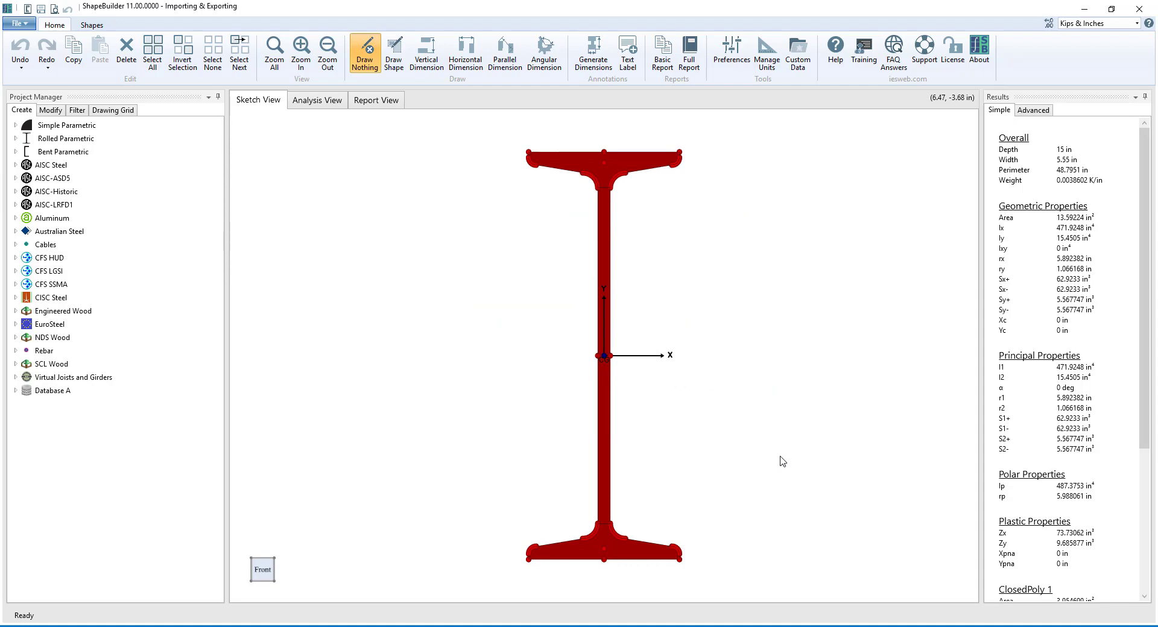
- Add a rolled channel and move it right against the I-shape's web
click(15, 139)
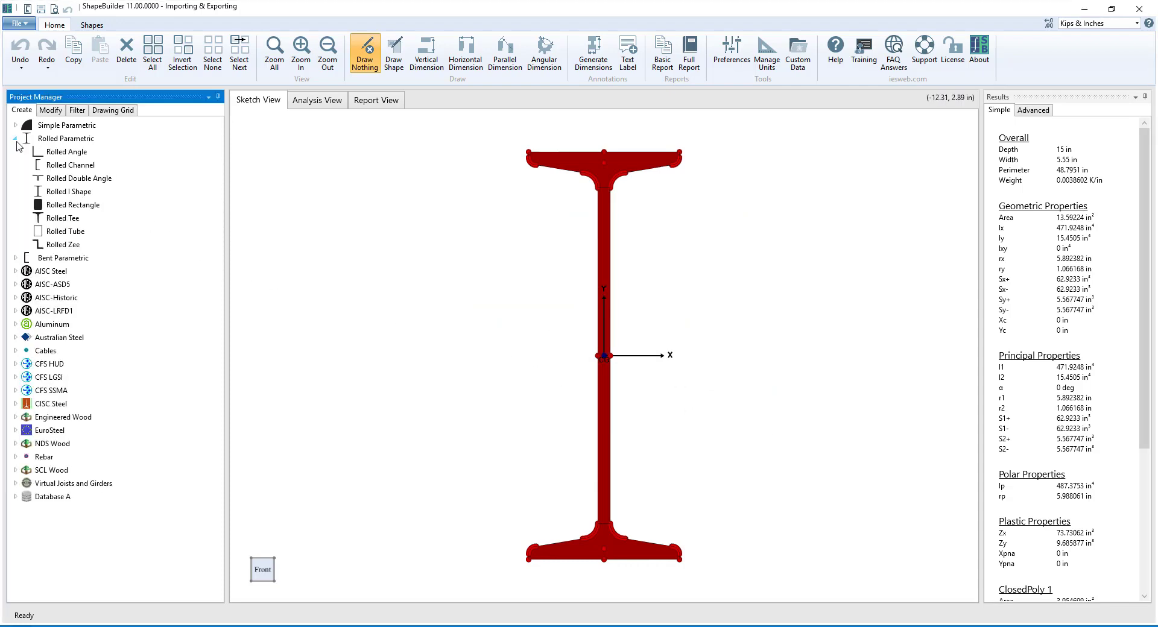
double_click(70, 164)
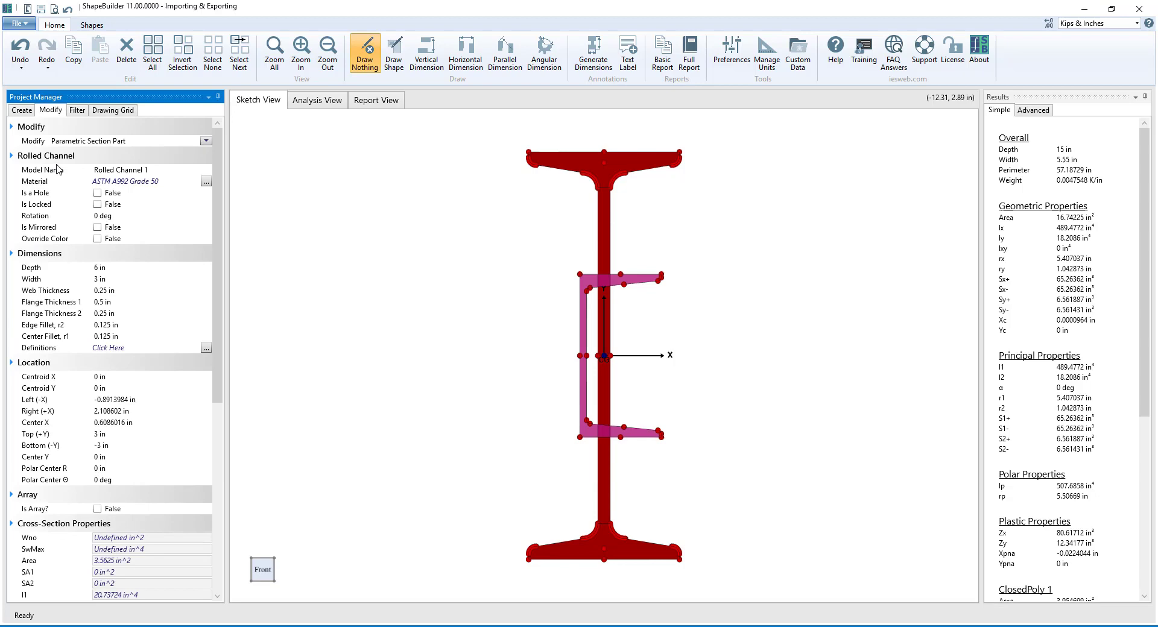
click(580, 356)
drag(601, 357, 611, 356)
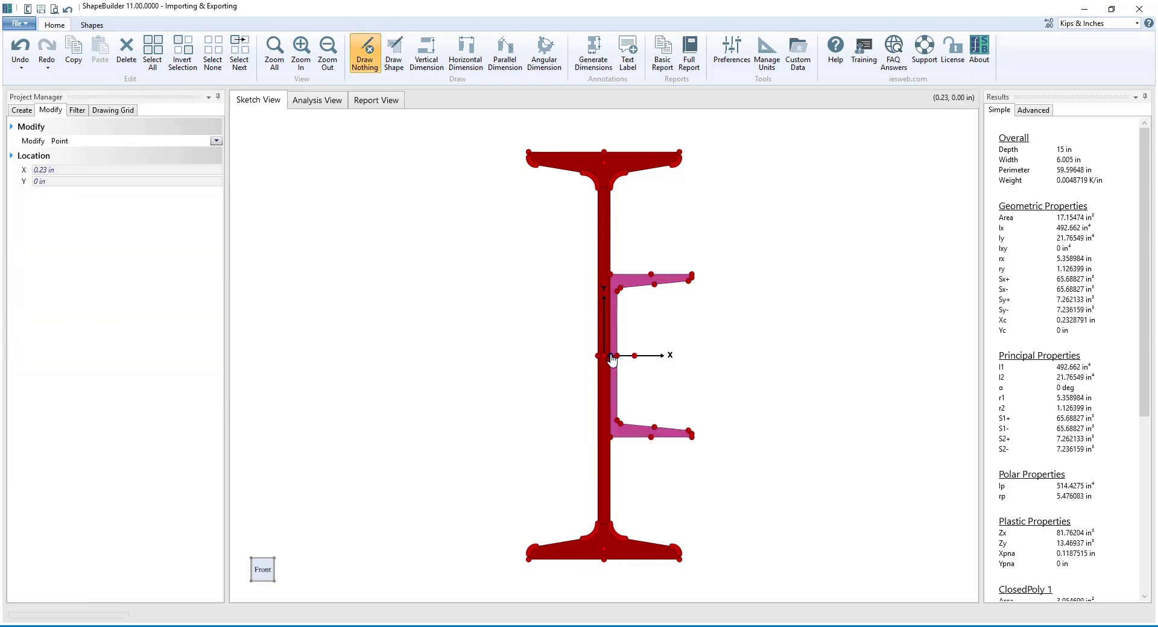
- Export to the IES shape database, targeting a new Database B with Category B
click(24, 24)
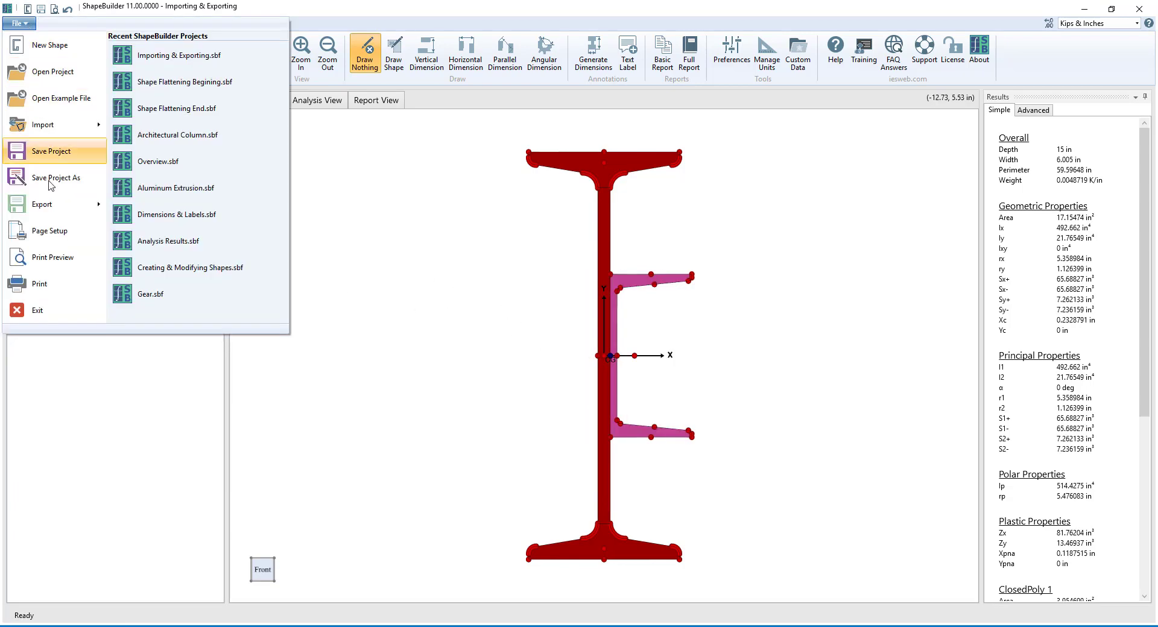
mouse_move(60, 204)
click(222, 49)
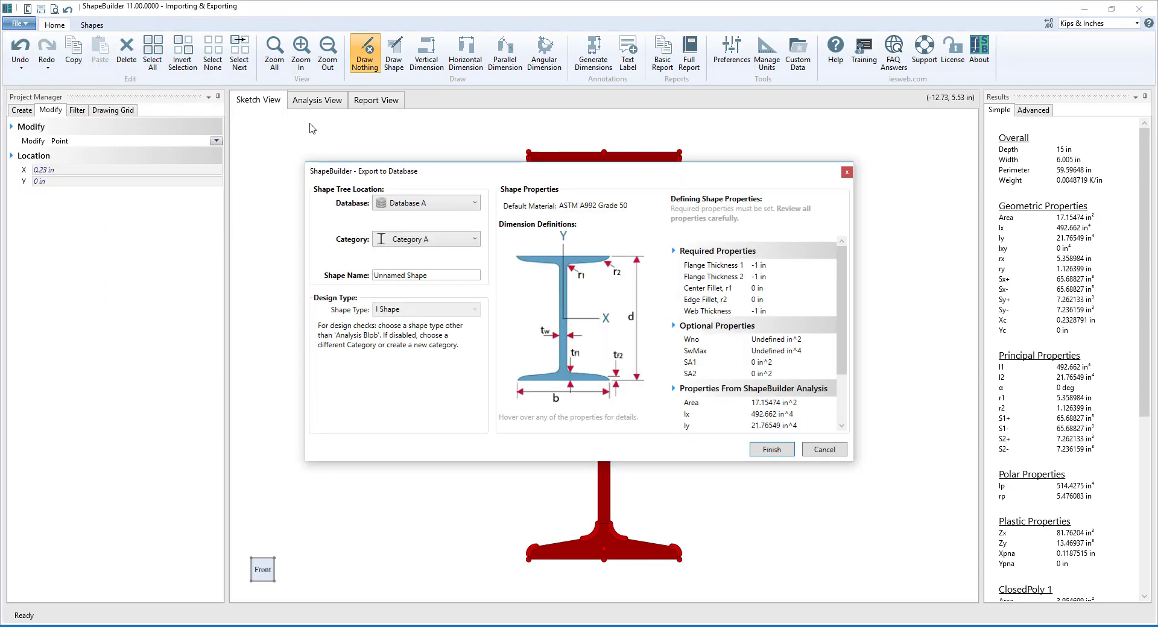
click(414, 205)
click(417, 220)
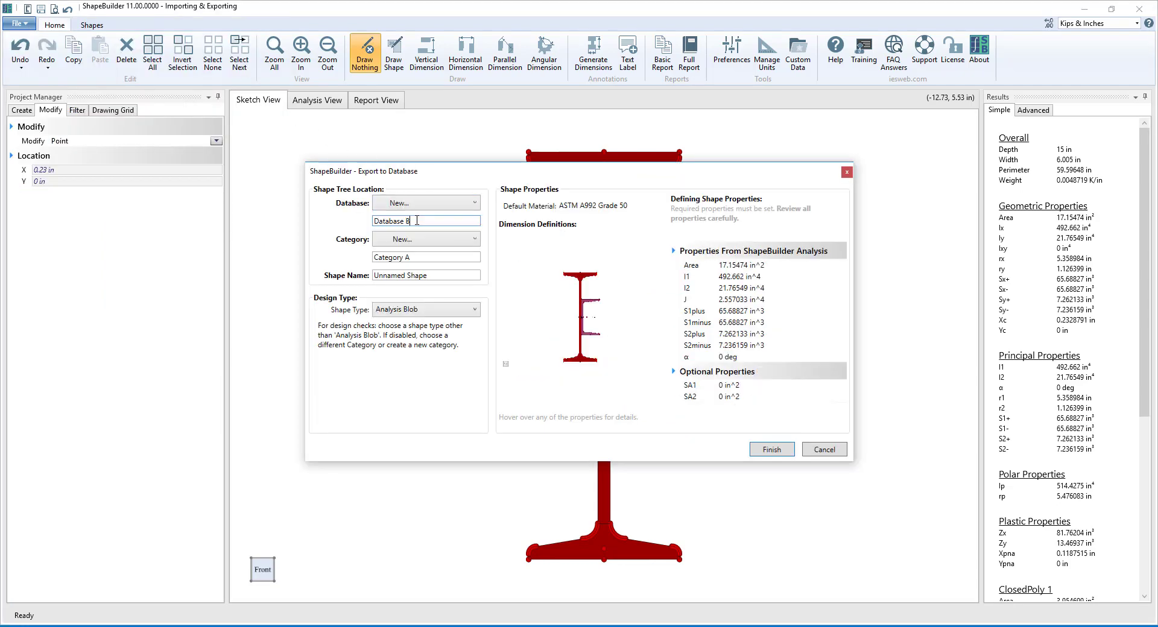
key(BackSpace)
text(B)
- Name the shape 'Custom Analysis' as an Analysis Blob and confirm the export
triple_click(435, 275)
text(Custom Analysis)
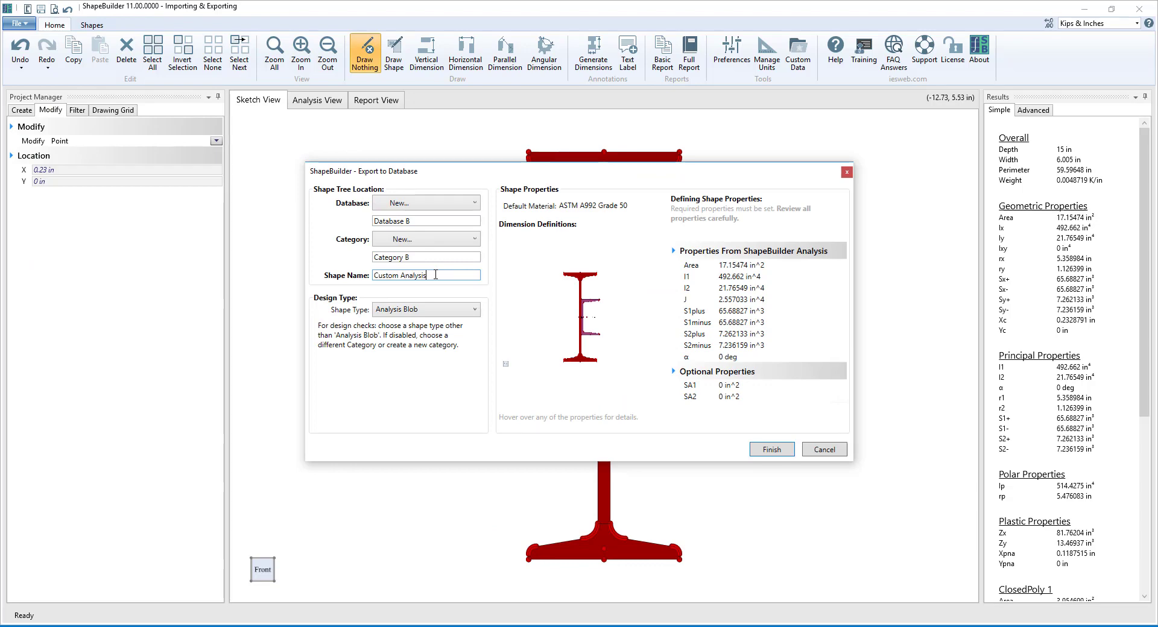
click(438, 310)
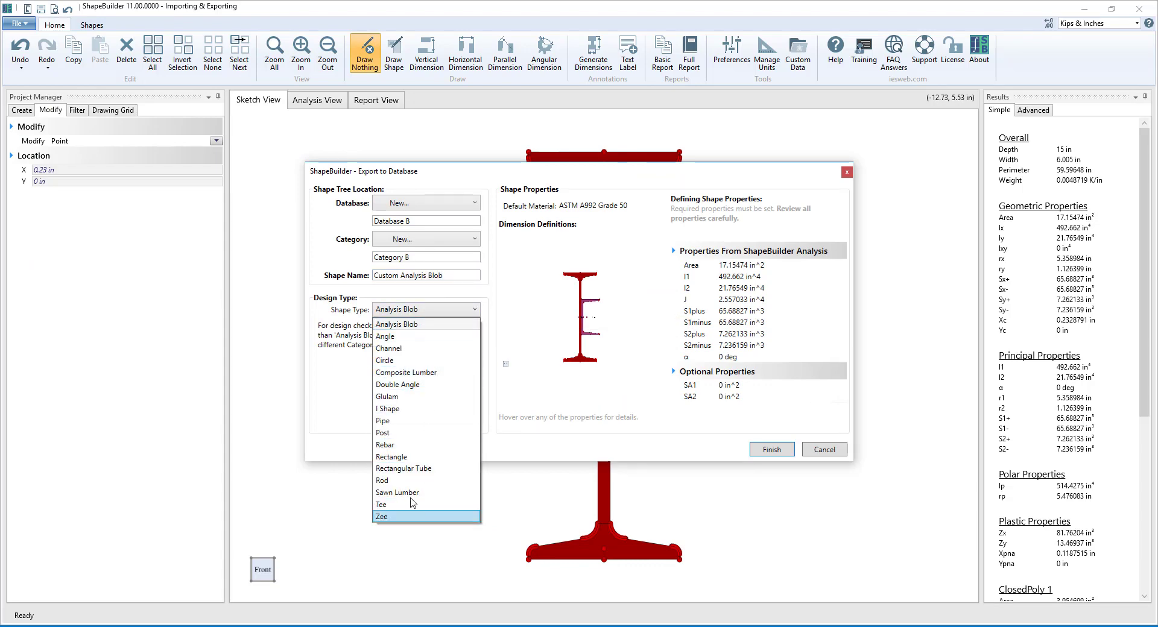
click(410, 325)
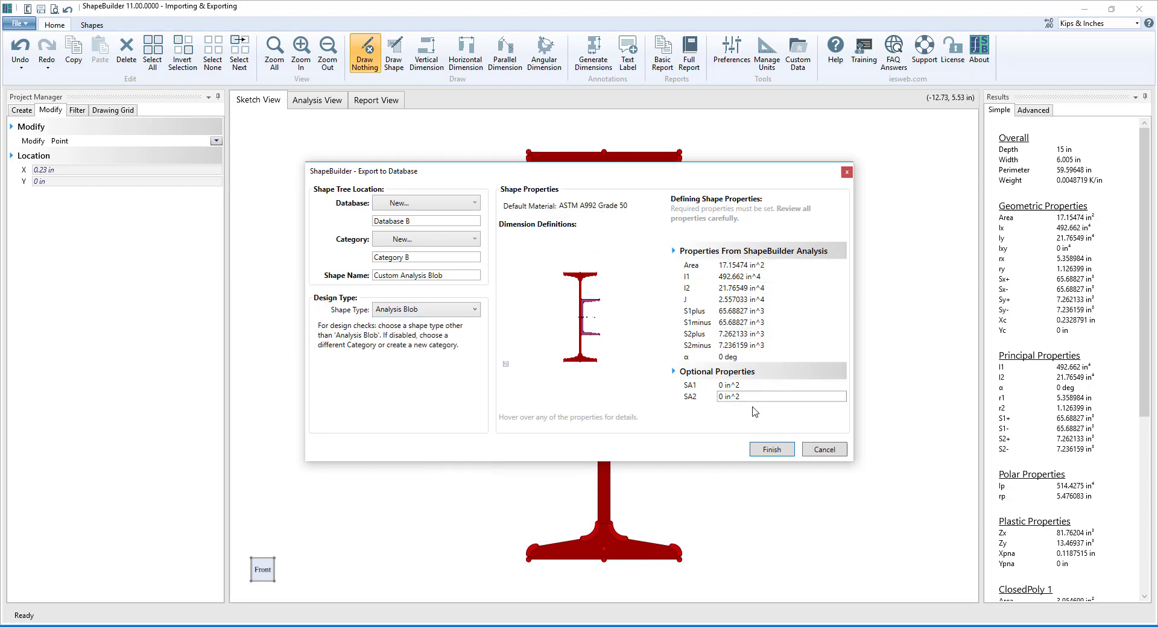
click(764, 451)
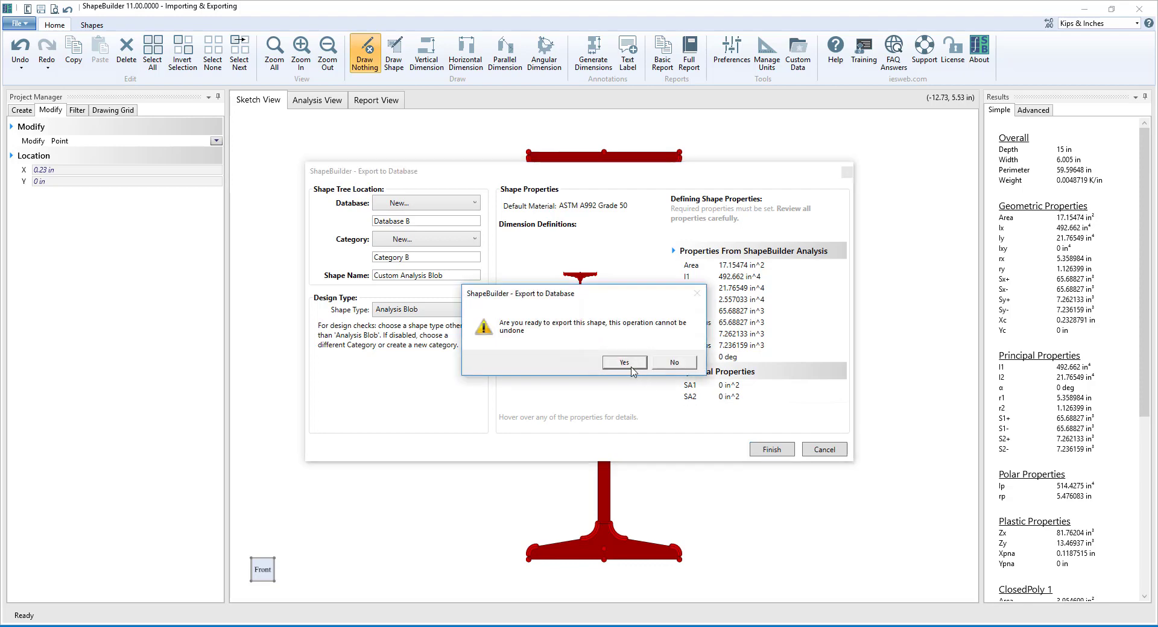
click(625, 362)
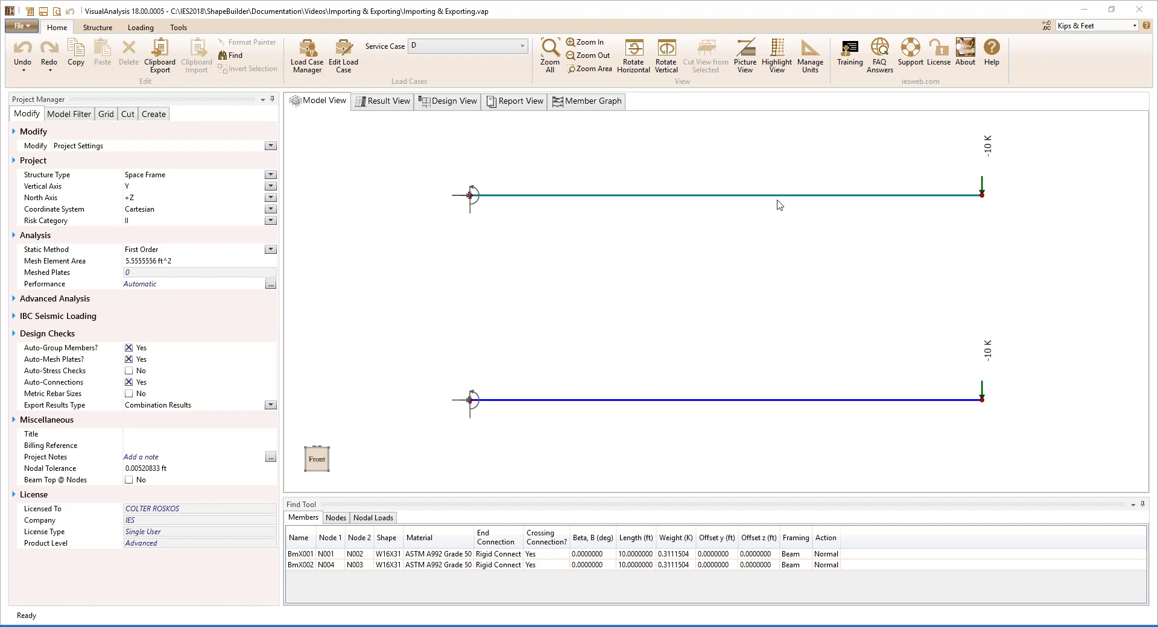
- Assign Custom I-Shape from Database A, Category A to beam BmX001
click(778, 198)
click(271, 216)
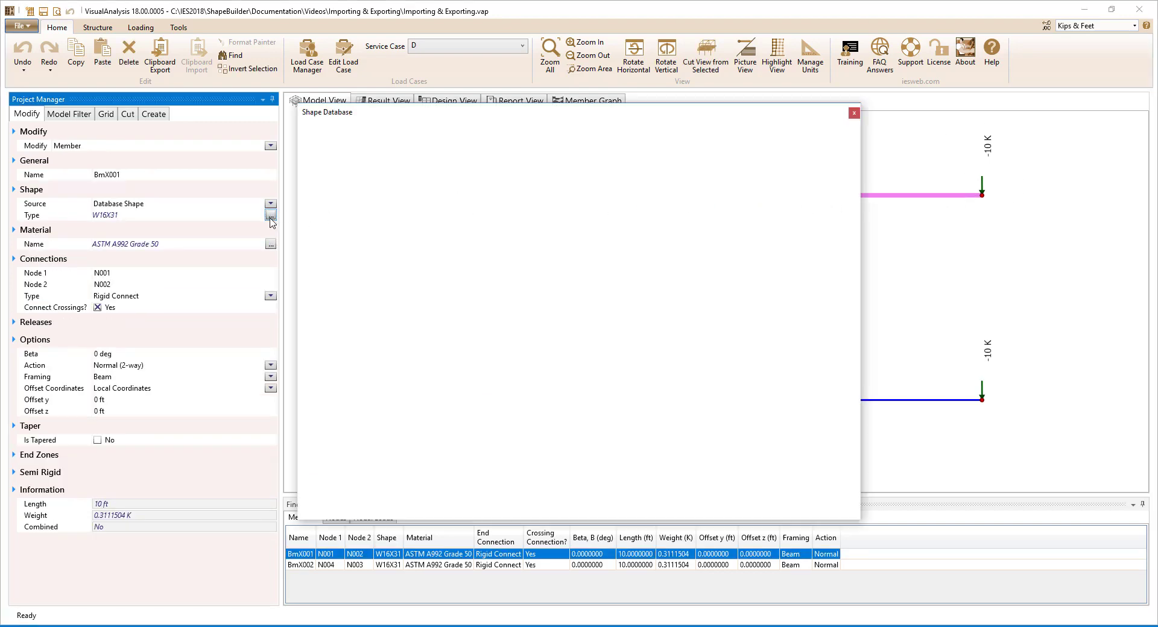
click(317, 156)
click(329, 167)
click(375, 179)
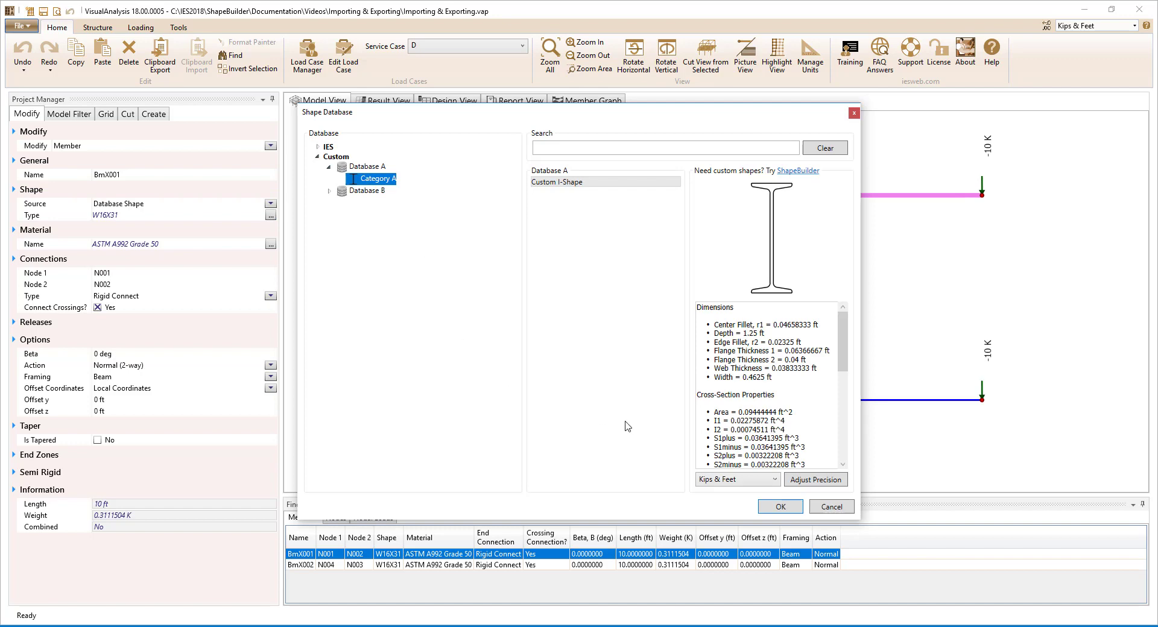
click(780, 506)
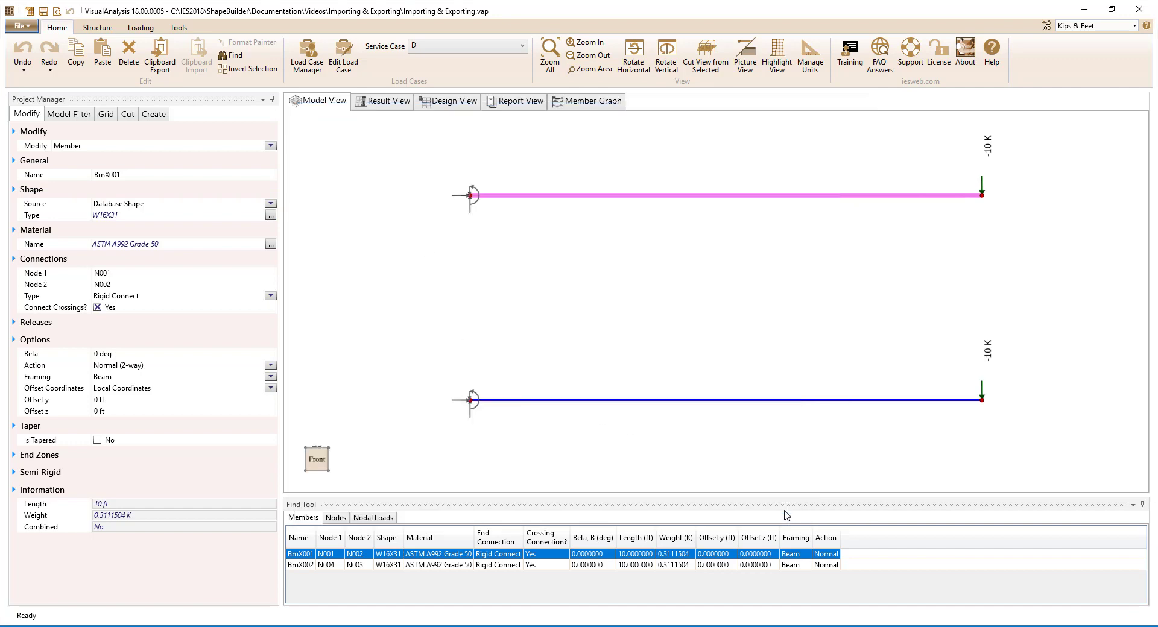
- Assign Custom Analysis Blob from Database B, Category B to beam BmX002, then deselect it
click(618, 400)
click(271, 216)
click(317, 157)
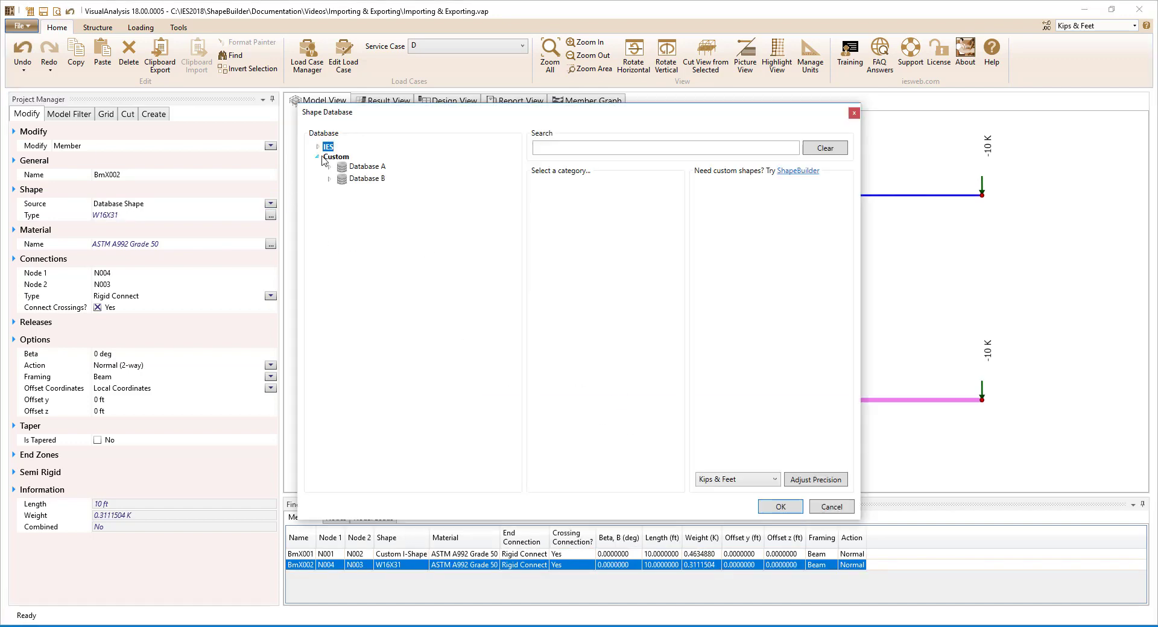
click(328, 178)
click(374, 191)
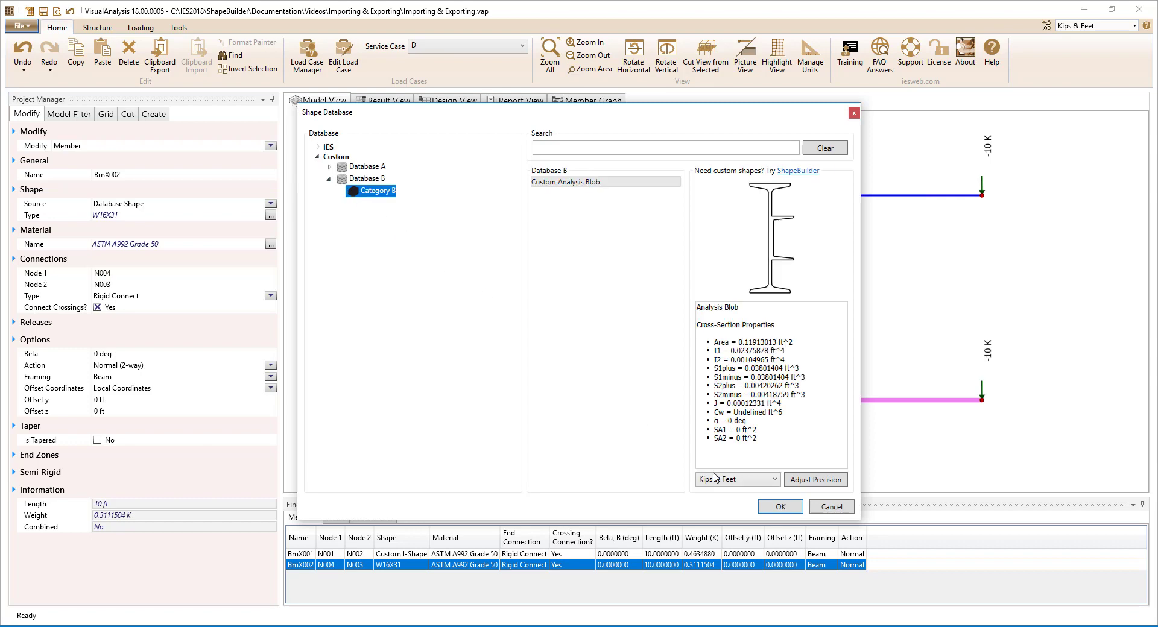
click(778, 507)
click(757, 449)
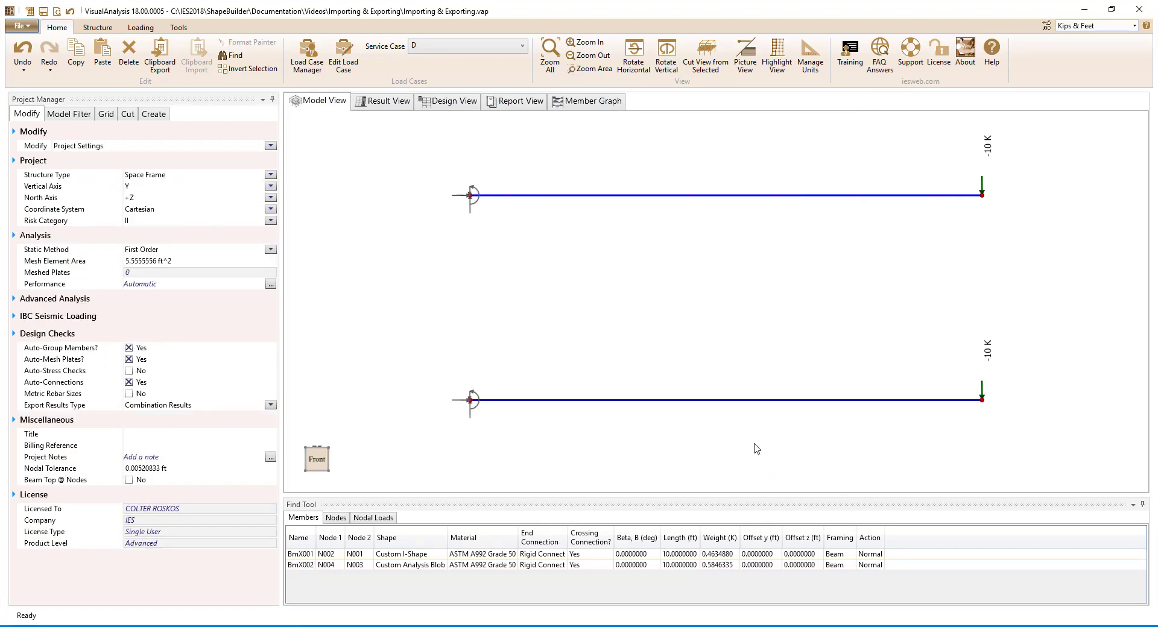
- Switch to the Result View and show Vy shear force on the members
click(399, 102)
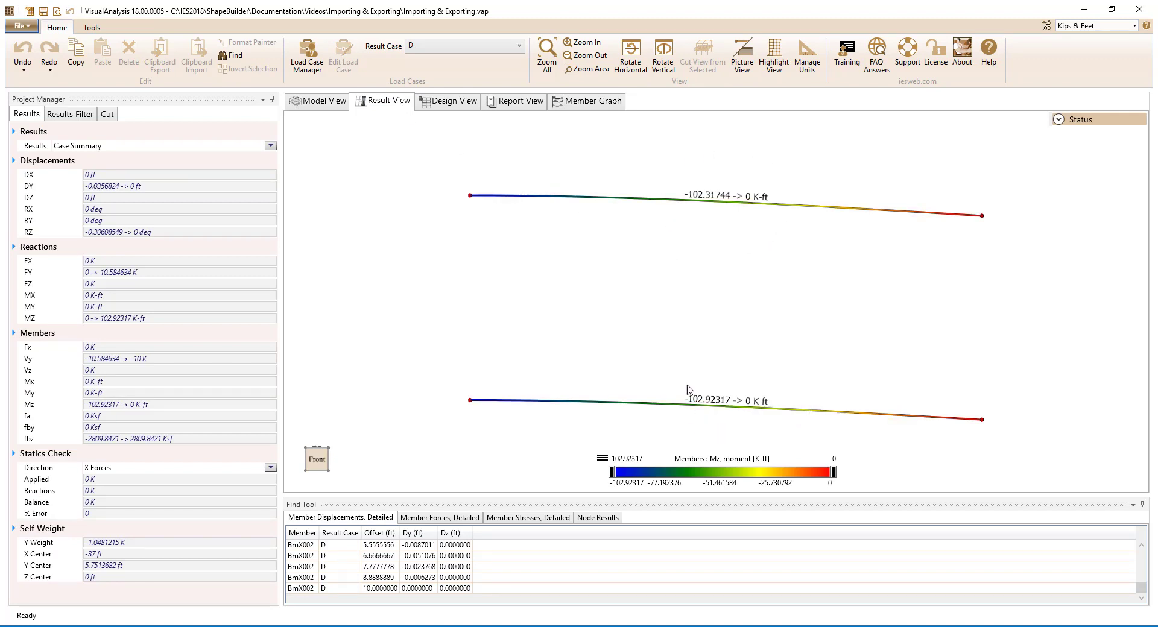
click(69, 117)
click(270, 249)
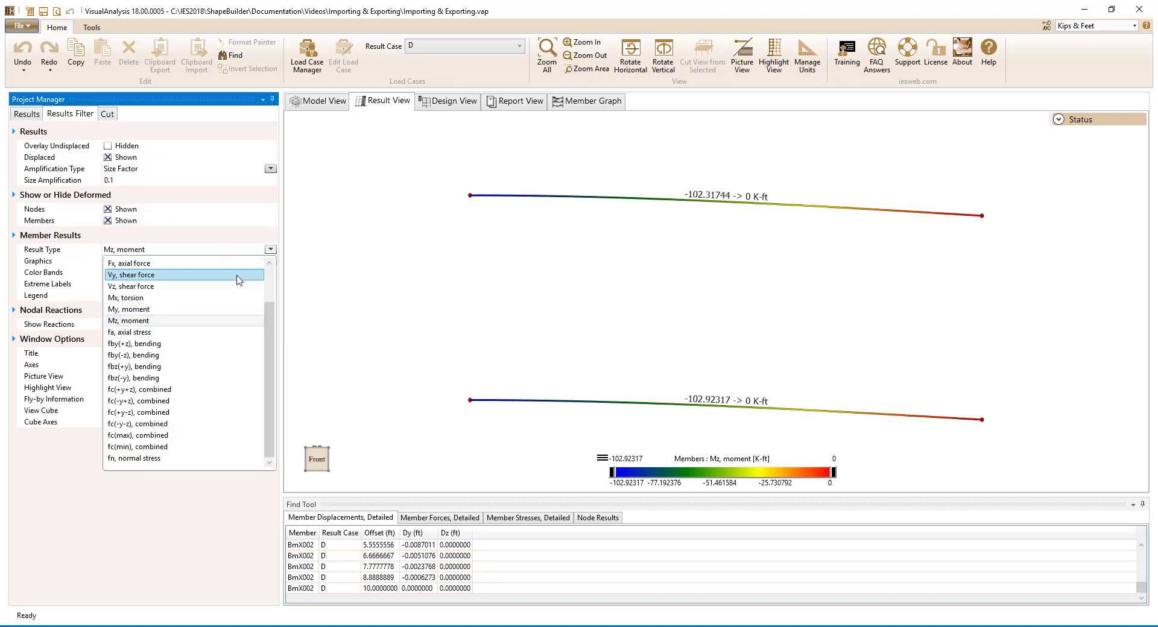
click(239, 276)
- Change the member result type to Dy displacement, then view the steel design check
click(270, 250)
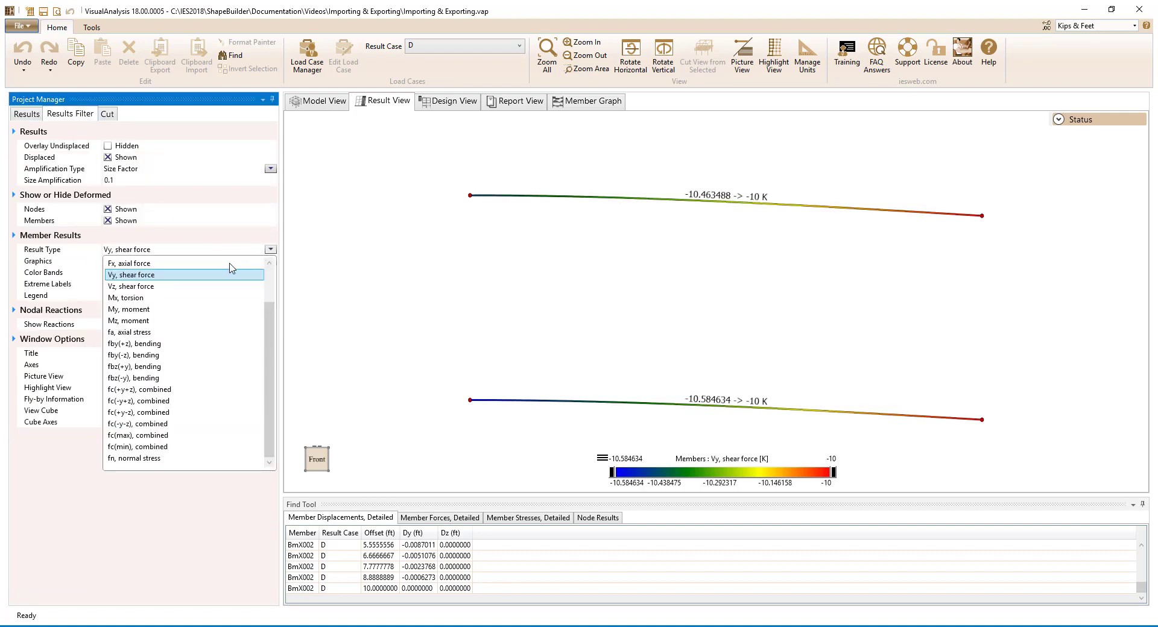
scroll(229, 269, up, 2)
click(230, 272)
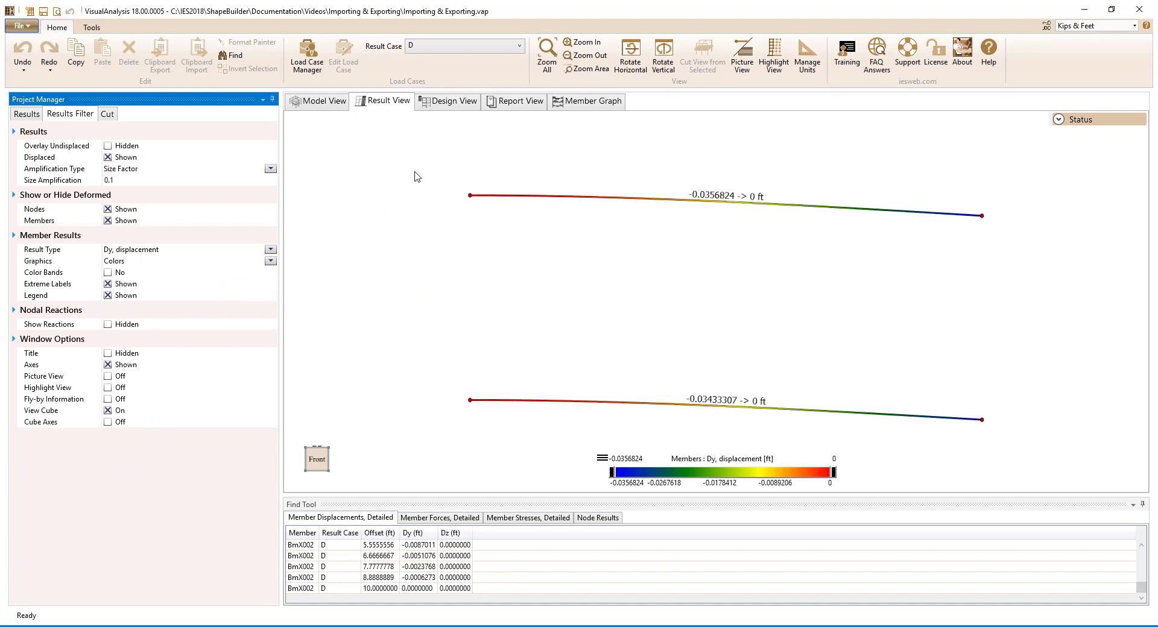
click(449, 102)
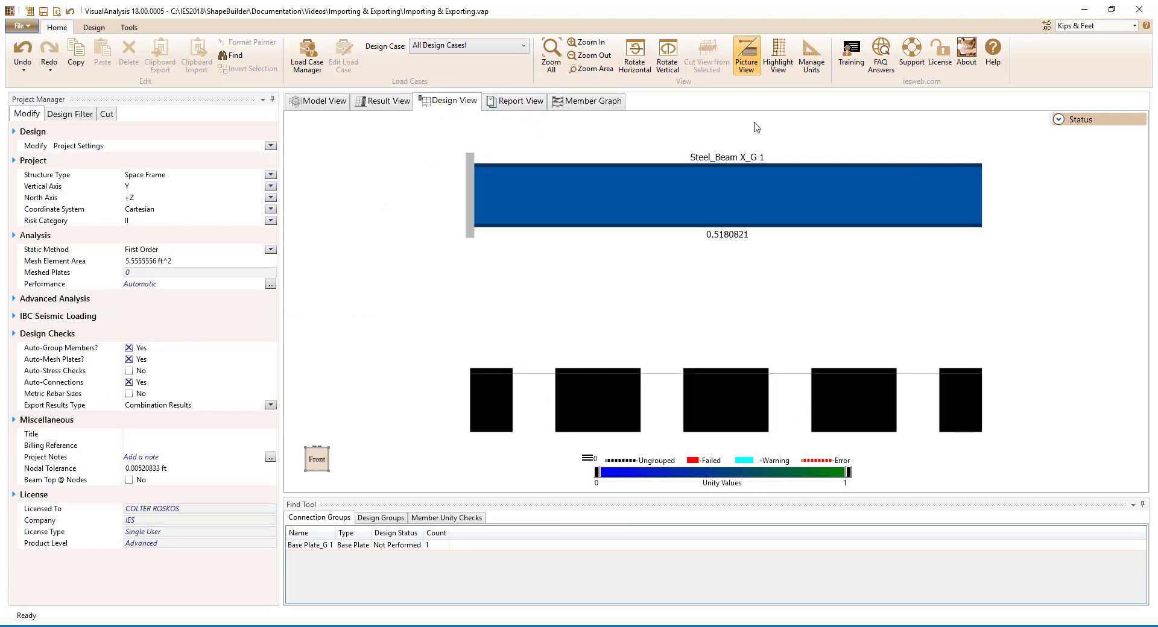
- Select the Steel_Beam X_G 1 design group to review its settings, then deselect it
click(631, 208)
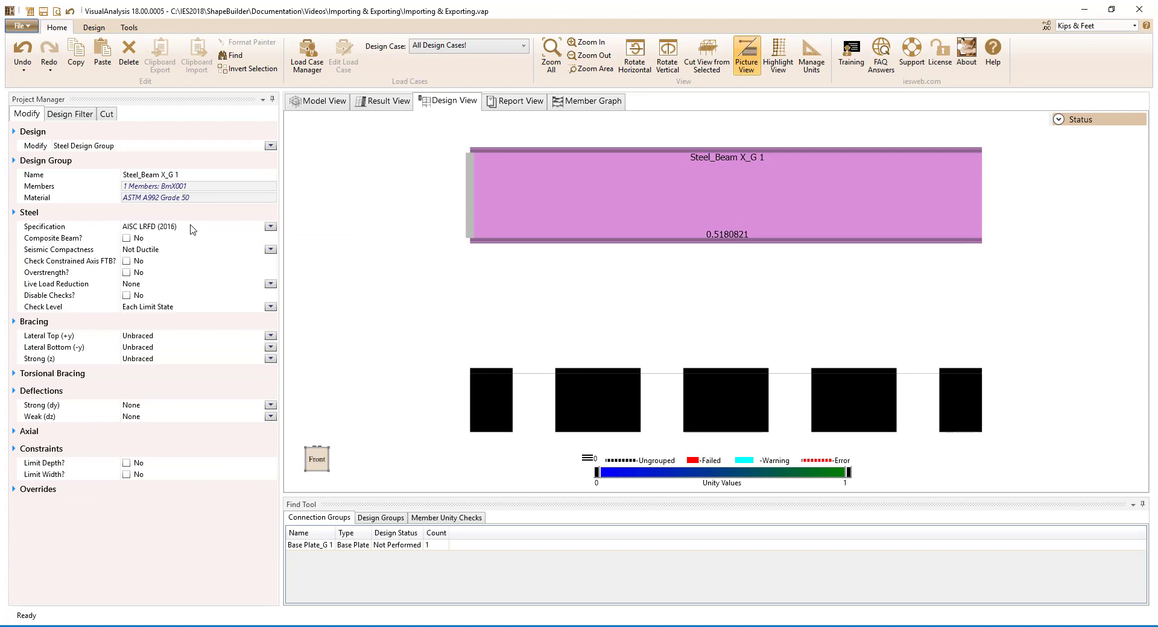
click(603, 259)
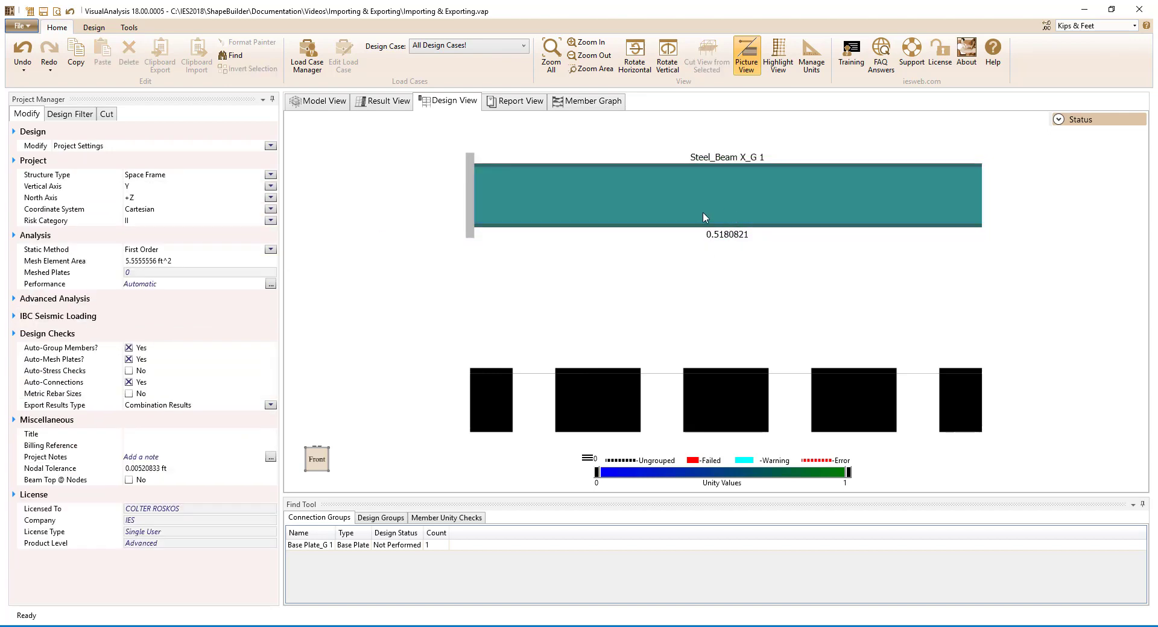